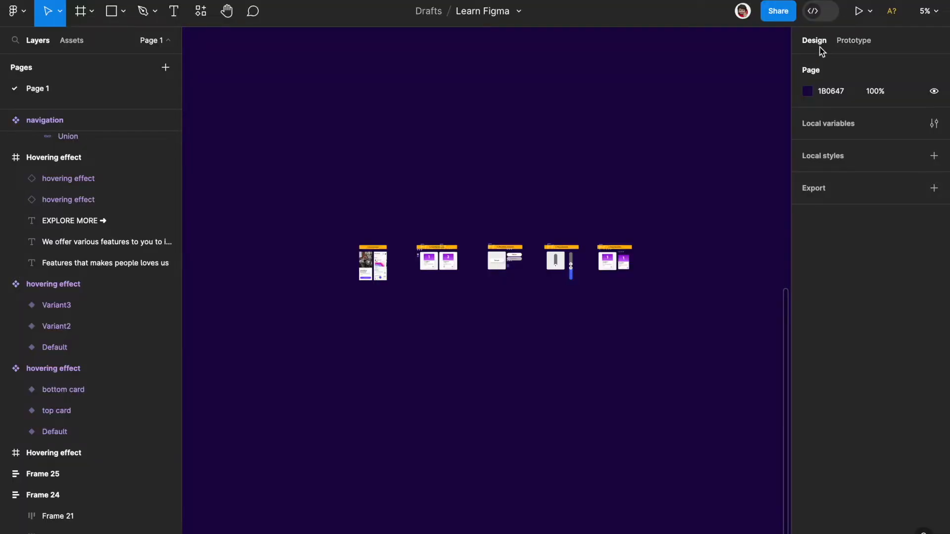
Try Android Large and Apple Watch 40mm as the prototype's preview device.
left_click(861, 49)
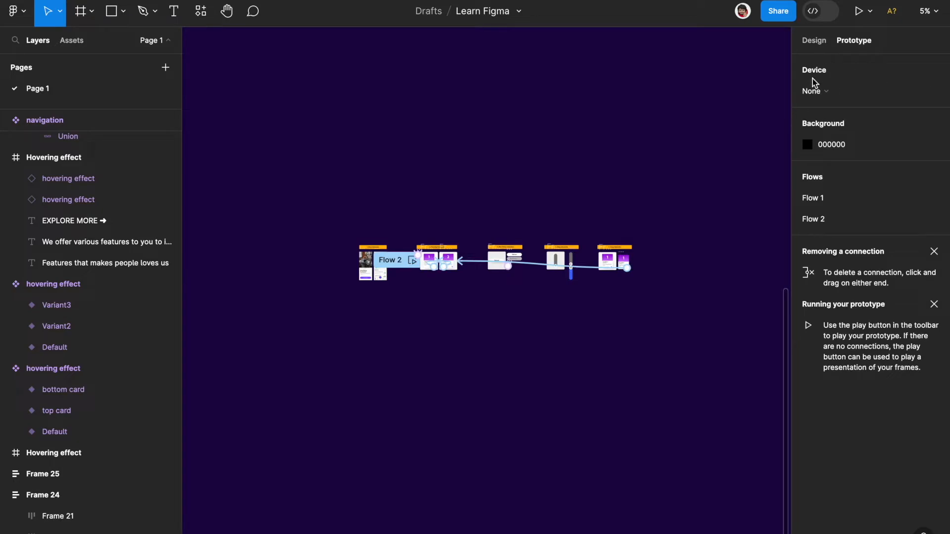
left_click(825, 95)
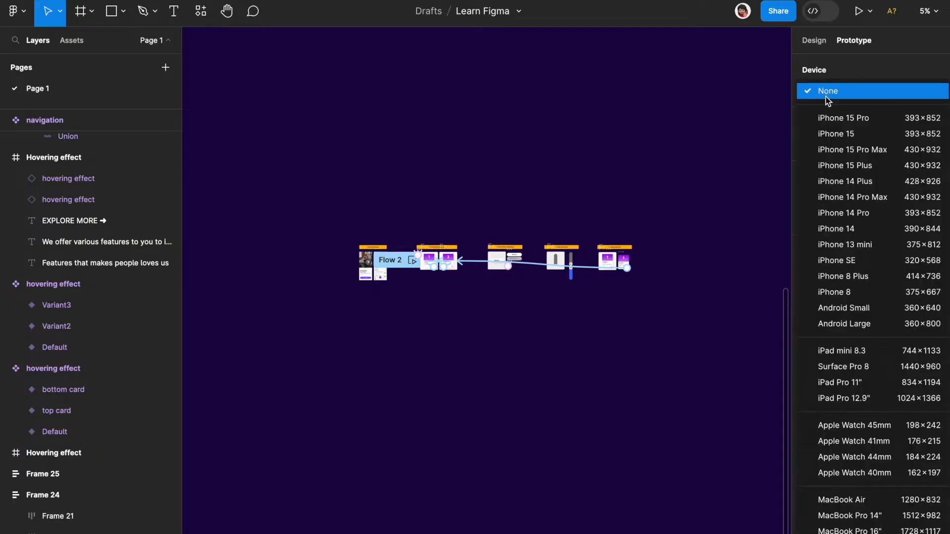
left_click(890, 323)
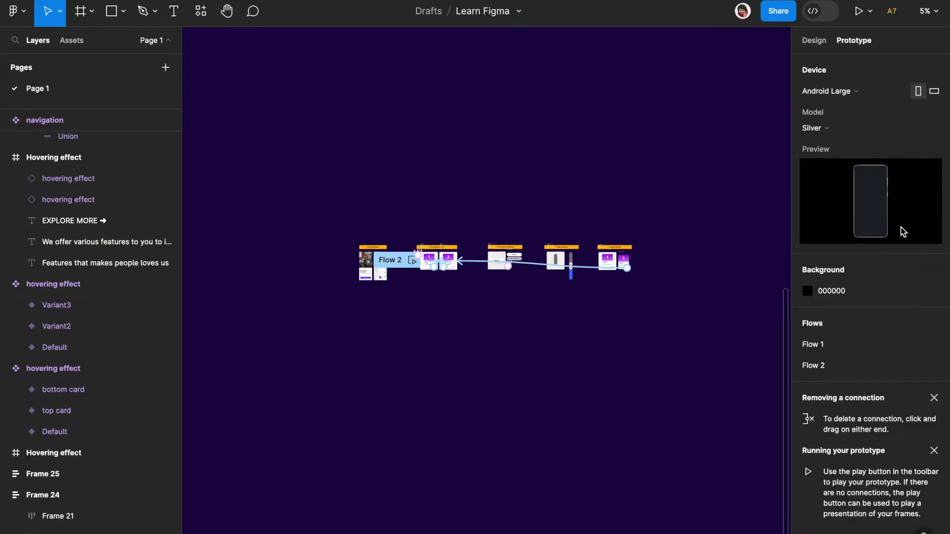
left_click(841, 132)
left_click(839, 96)
left_click(871, 238)
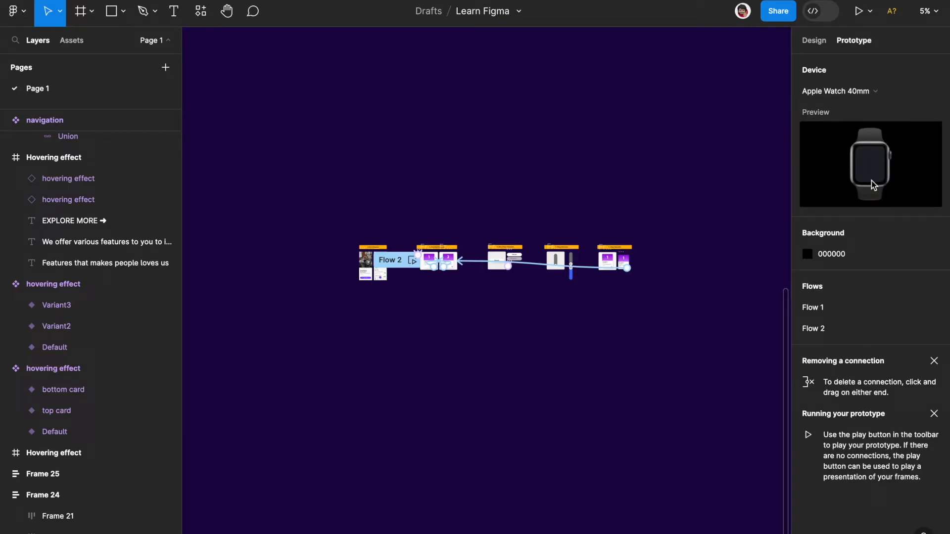
Set the prototype's preview device to iPhone 15 Pro.
left_click(856, 91)
scroll(879, 87, "up", 7)
scroll(880, 87, "down", 2)
scroll(879, 87, "up", 2)
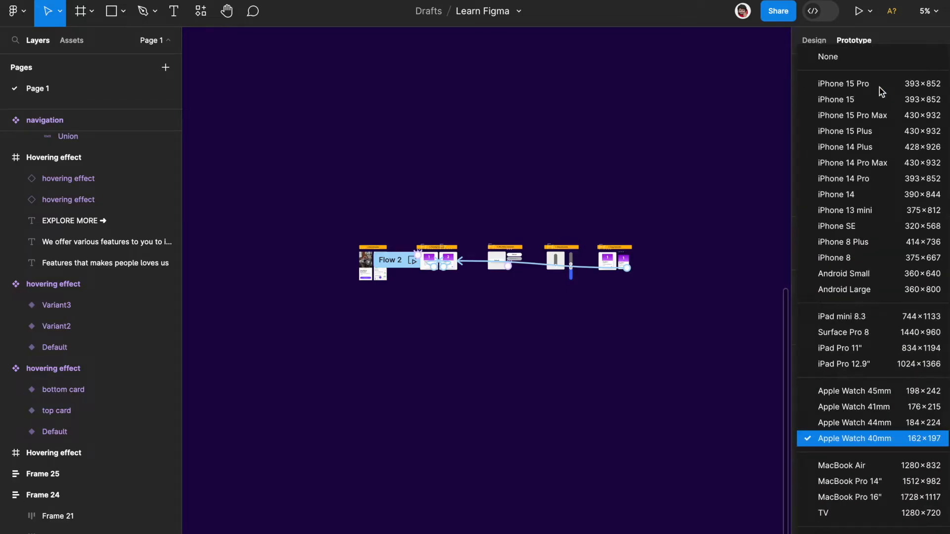
scroll(880, 88, "down", 5)
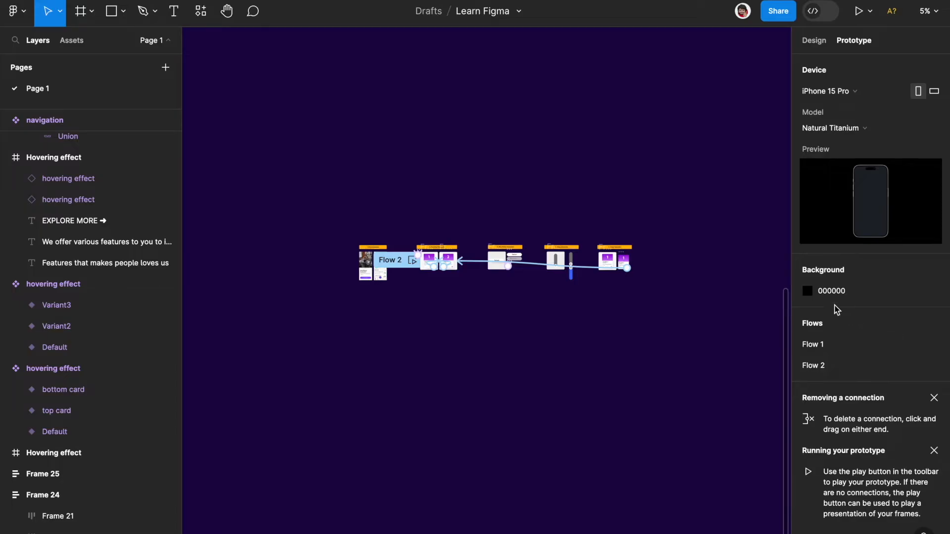
Try green 00D93D as the prototype background colour and return it to black 000000.
left_click(808, 292)
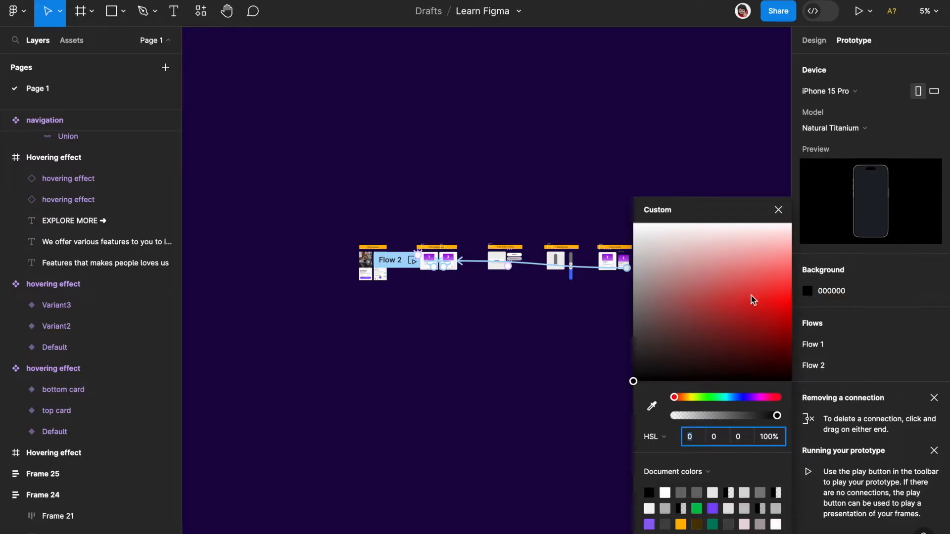
left_click(714, 399)
left_click_drag(709, 354, 800, 322)
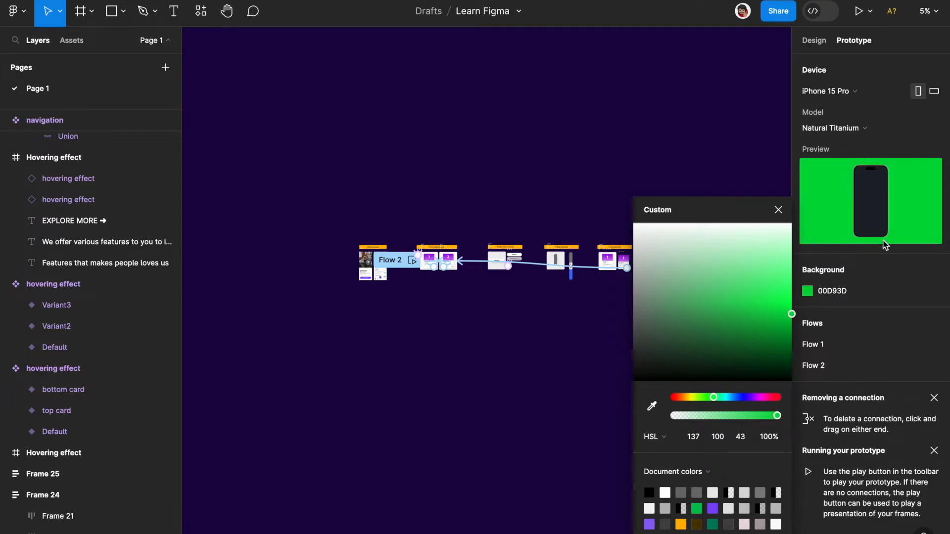
left_click_drag(786, 313, 611, 429)
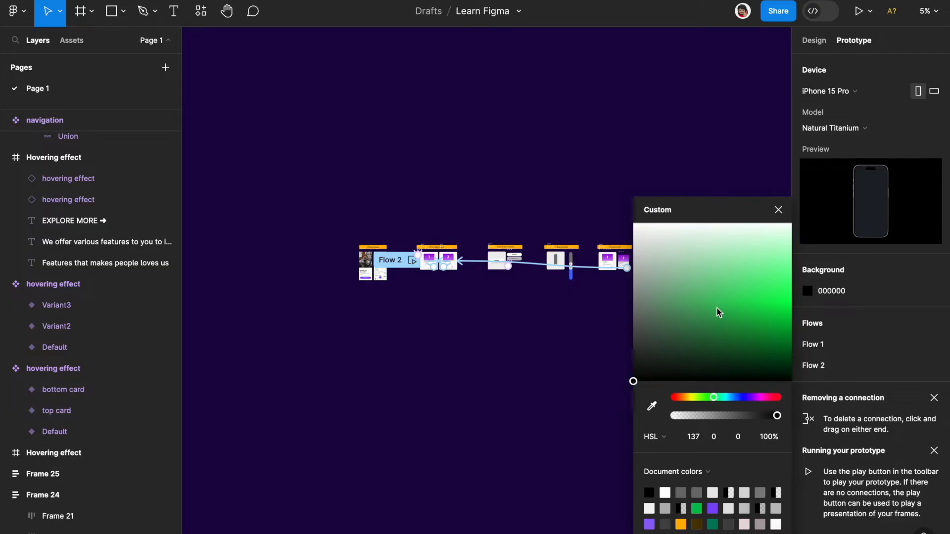
left_click(778, 210)
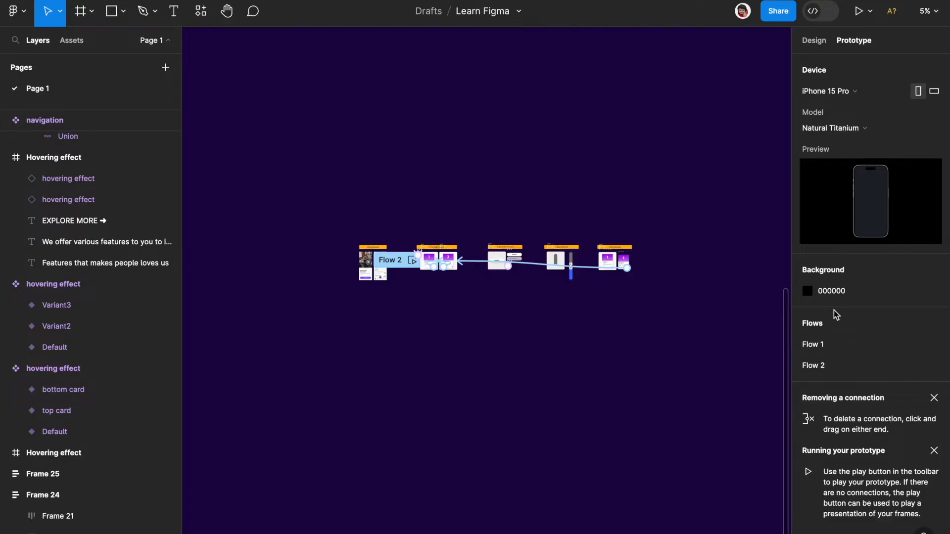
Add a flow starting point to the first Home Screen frame under "1. Click interaction" and name it Flow 1.
scroll(371, 252, "up", 3)
scroll(371, 254, "up", 10)
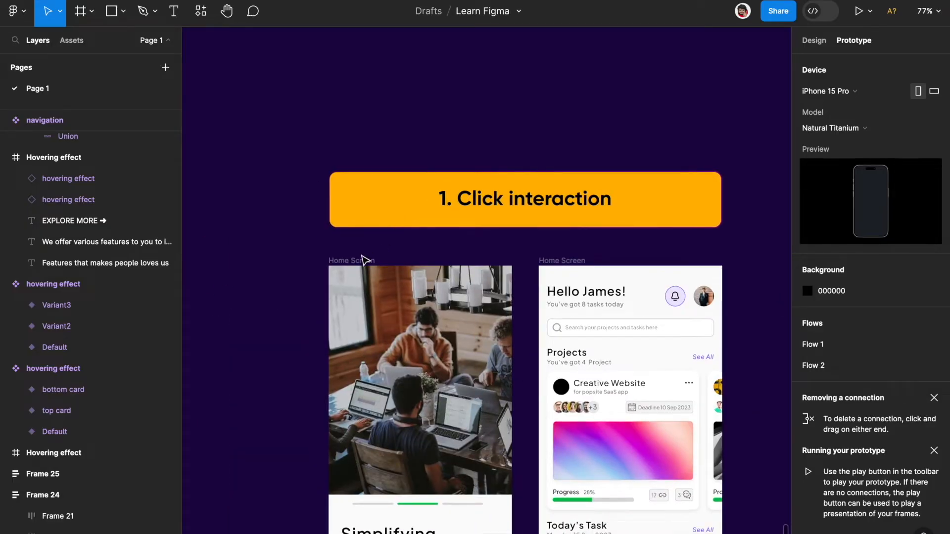
left_click(362, 261)
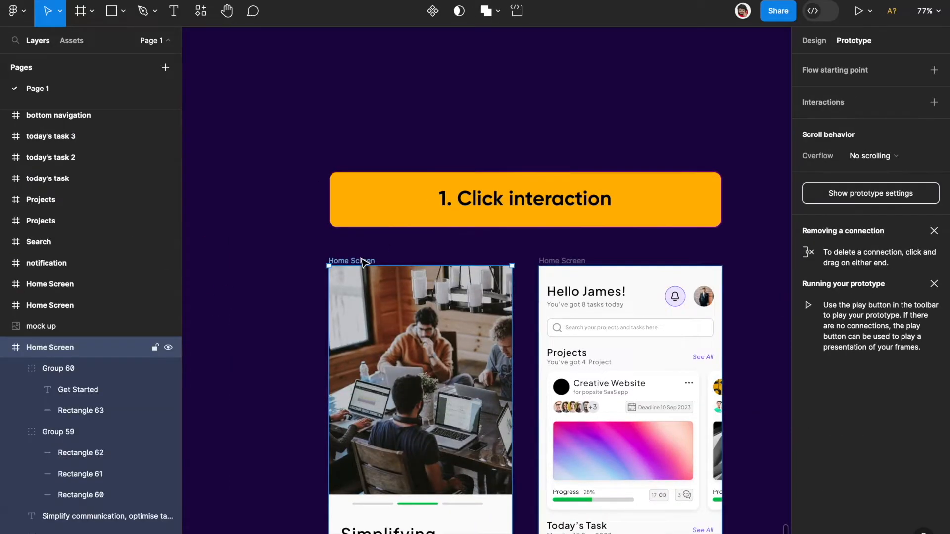
left_click(933, 70)
double_click(825, 91)
left_click(837, 93)
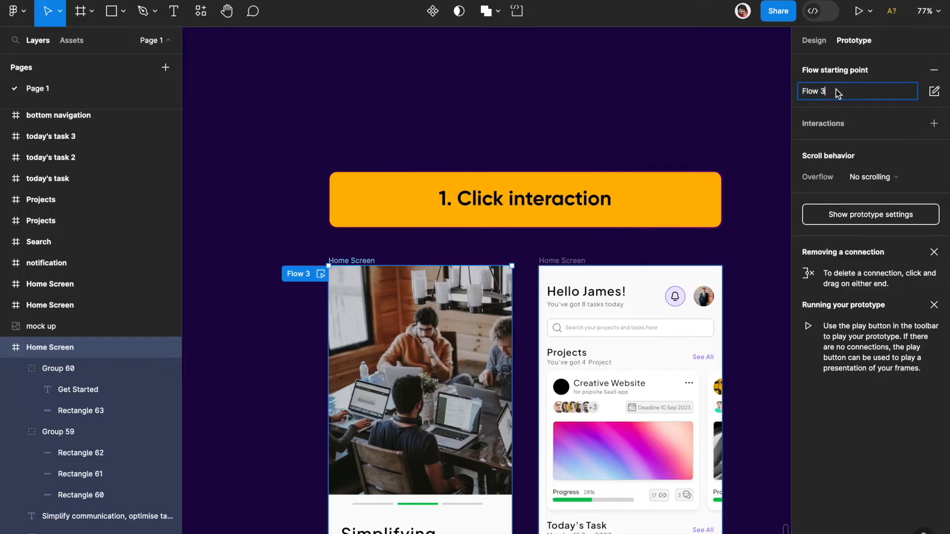
type("1")
key("Return")
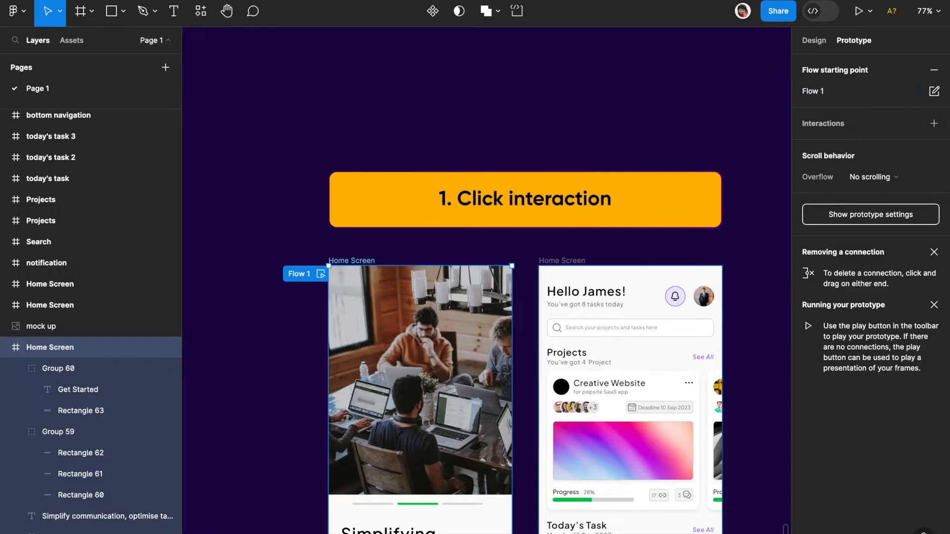
Move the Flow 1 label to the other side of the first Home Screen frame and back.
scroll(303, 278, "down", 3)
mouse_move(227, 241)
left_mouse_down()
mouse_move(430, 247)
mouse_move(403, 245)
mouse_move(250, 335)
mouse_move(242, 230)
left_mouse_up()
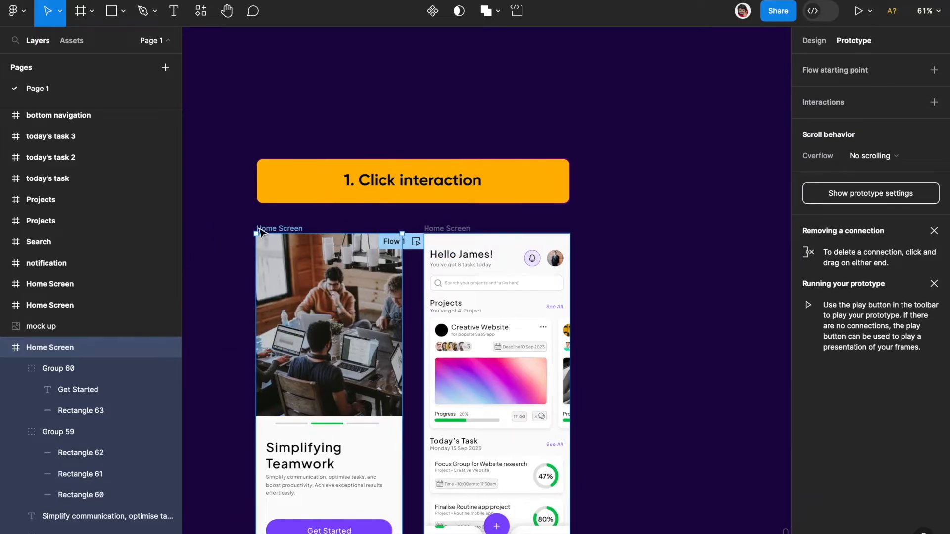
left_click(418, 248)
scroll(466, 236, "down", 5)
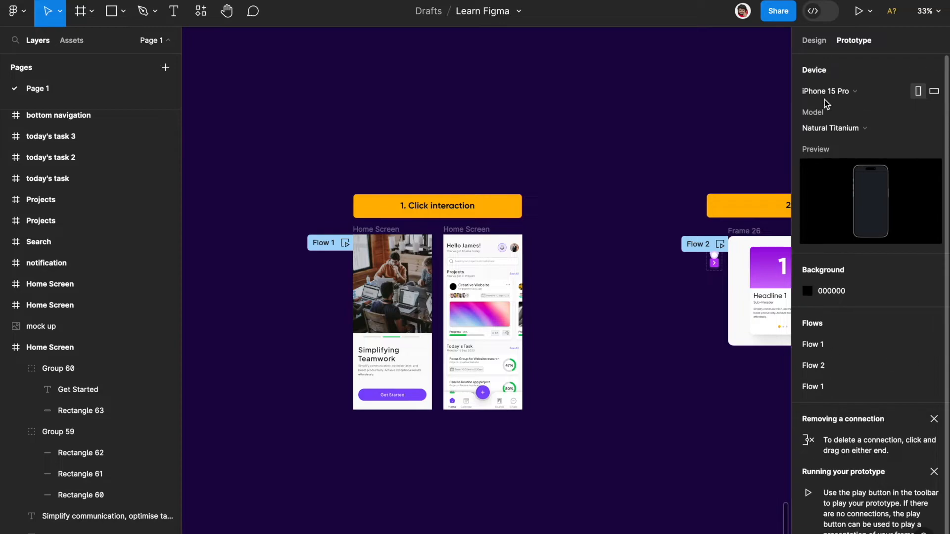
Connect the Get Started button group to the second Home Screen frame with a prototype connection.
scroll(414, 399, "up", 3)
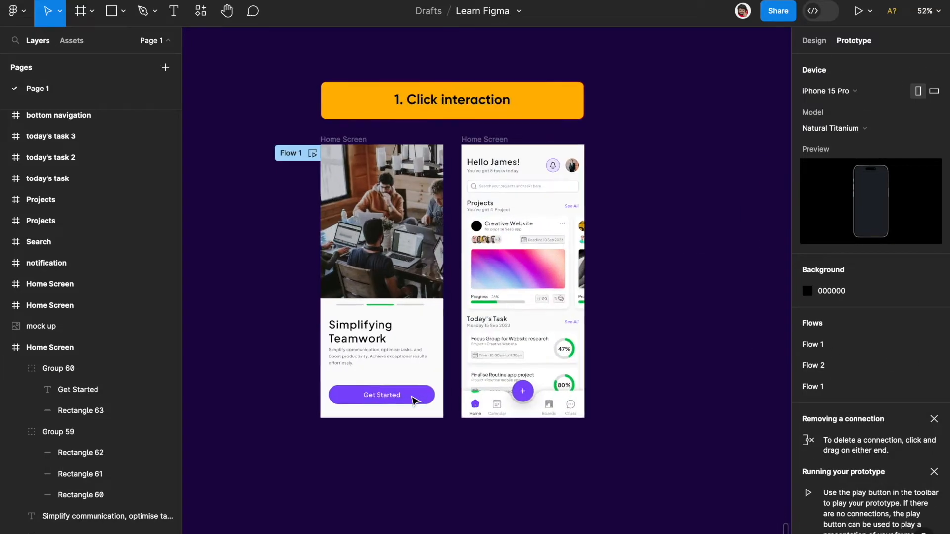
scroll(415, 398, "up", 10)
left_click(457, 398)
scroll(457, 398, "up", 5)
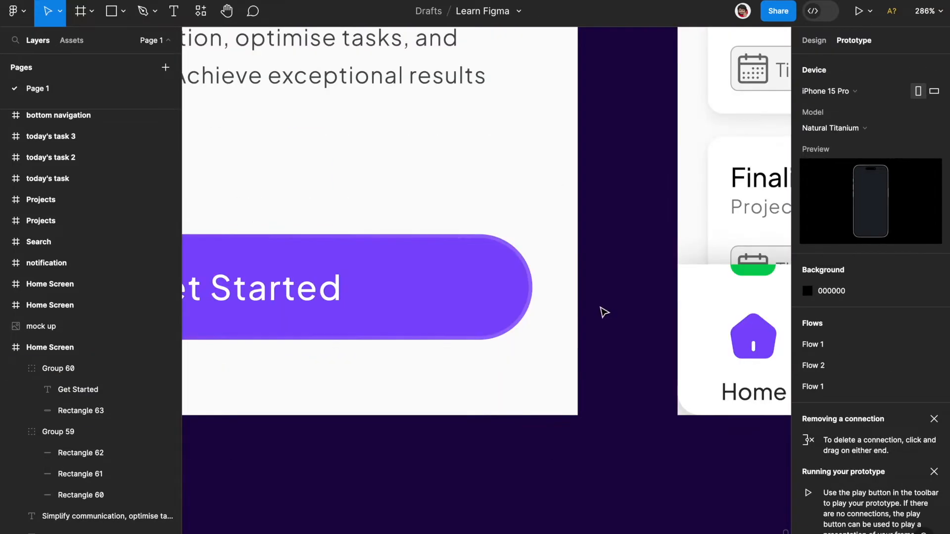
scroll(500, 320, "left", 2)
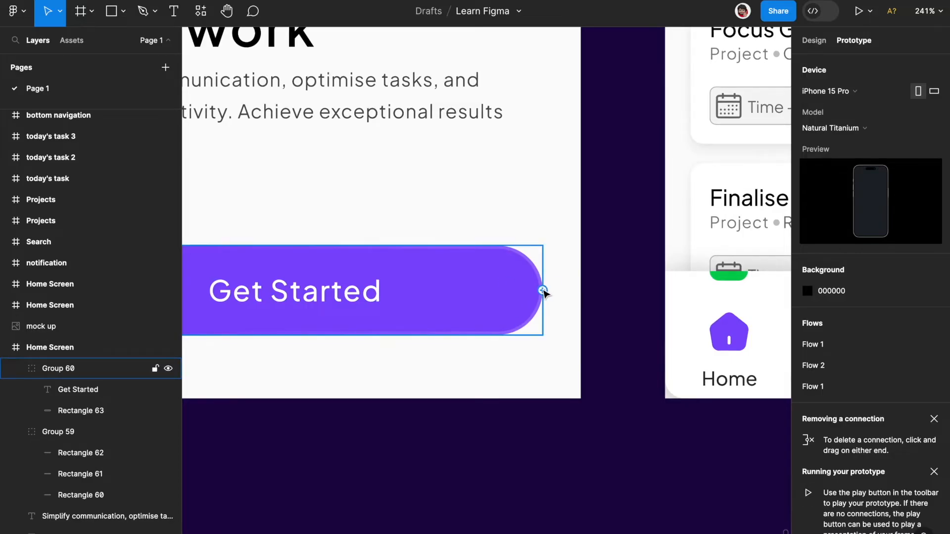
left_click_drag(543, 290, 618, 342)
scroll(545, 328, "left", 5)
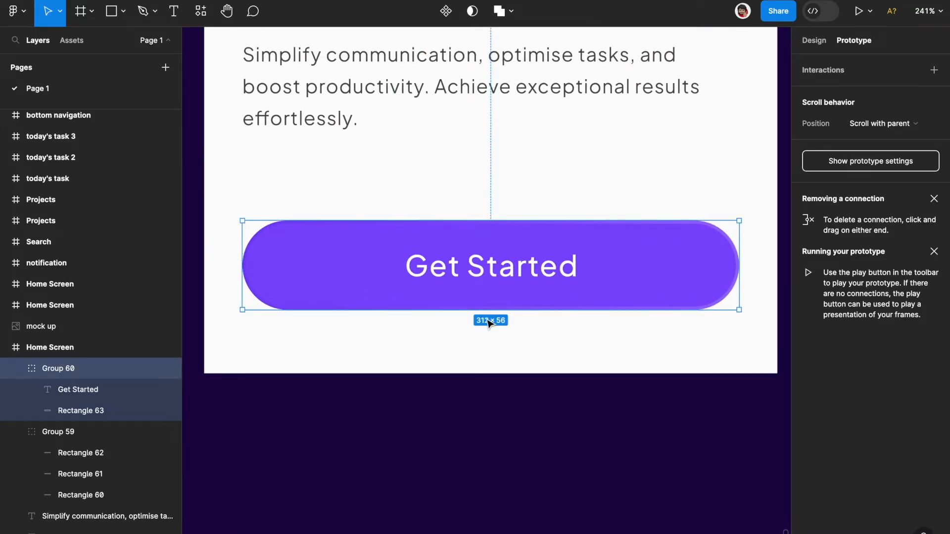
scroll(515, 330, "right", 5)
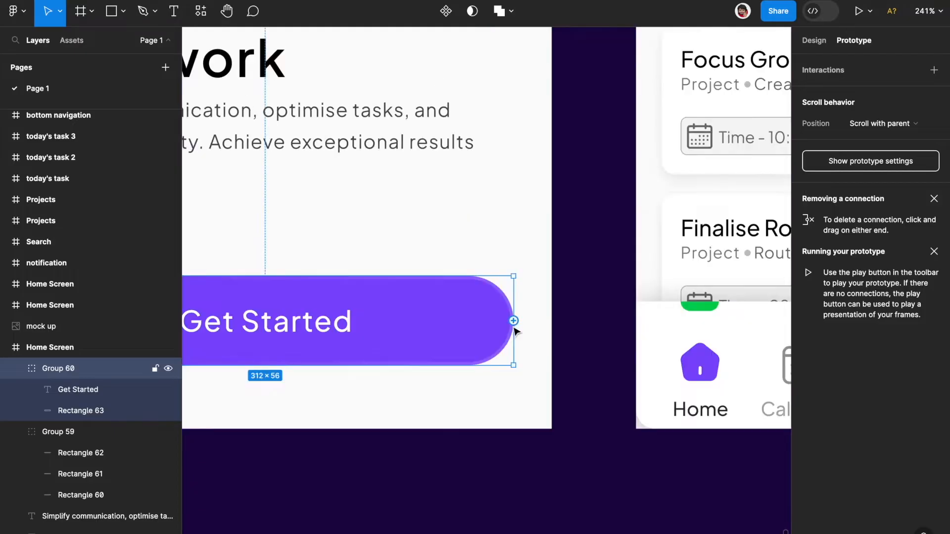
left_click_drag(514, 320, 636, 213)
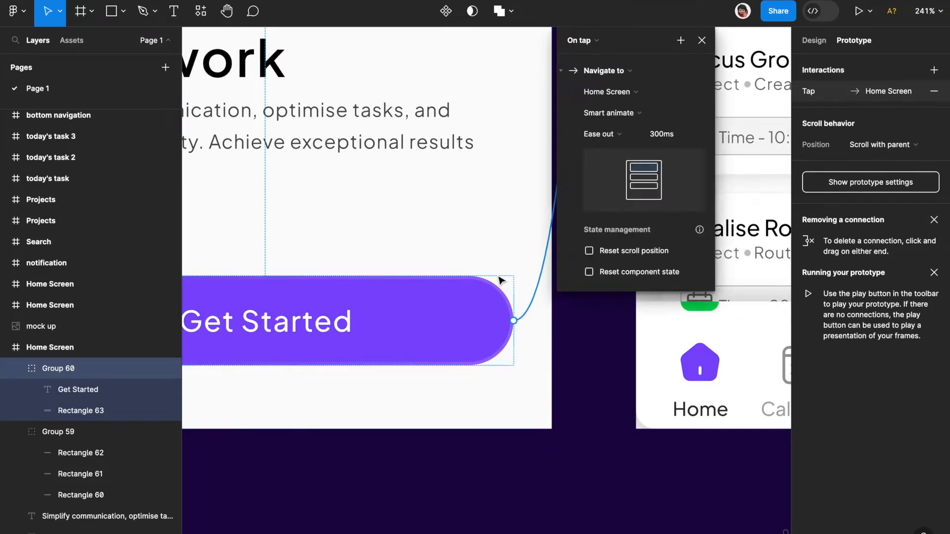
Examine the available triggers for the Get Started interaction, keeping On tap.
scroll(502, 281, "up", 10)
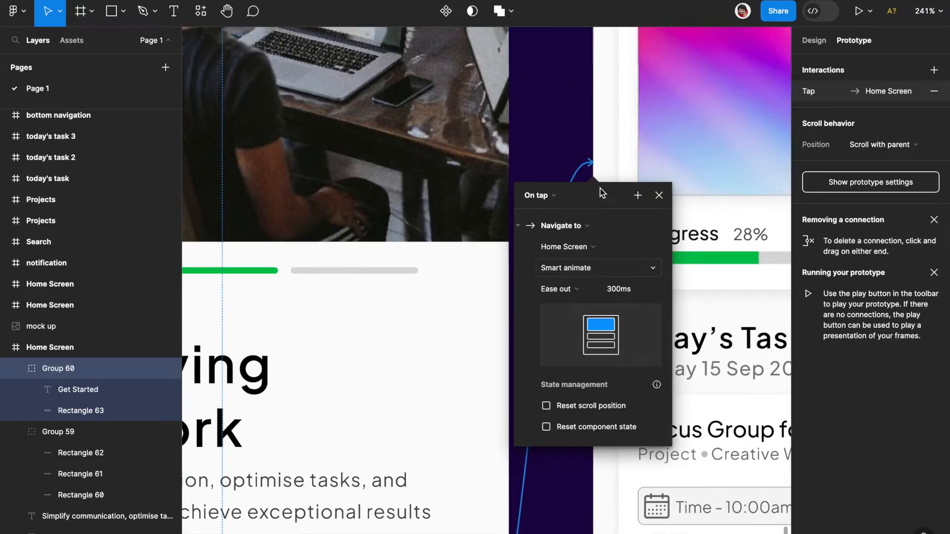
scroll(578, 180, "up", 5)
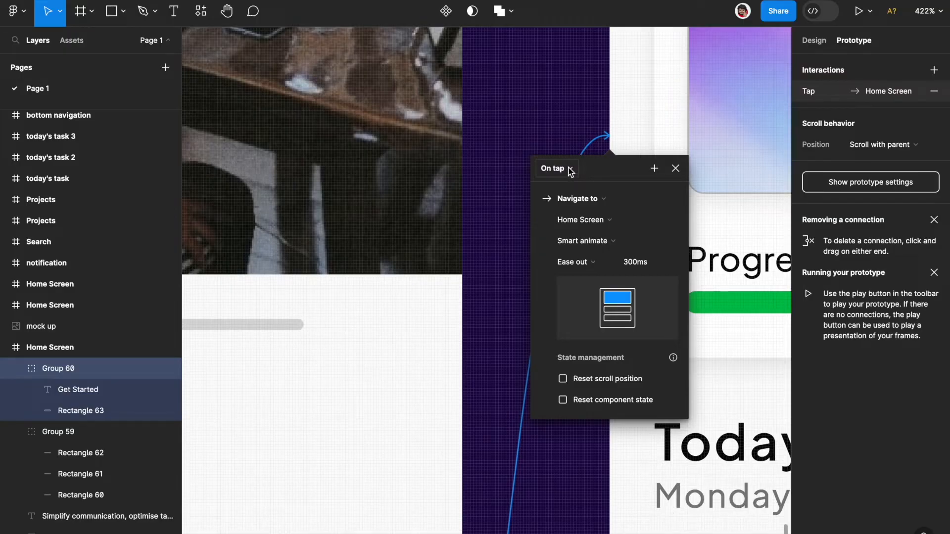
left_click(554, 169)
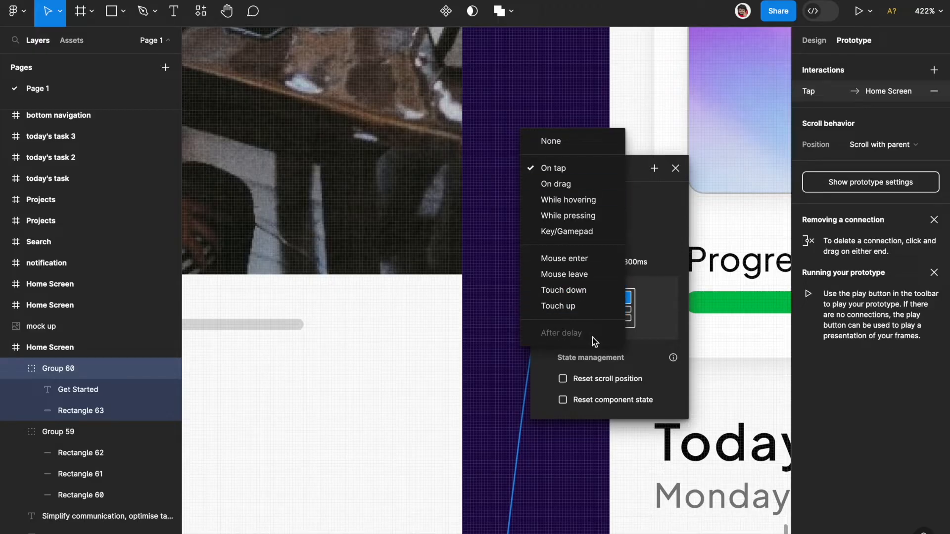
scroll(592, 337, "down", 5)
left_click(570, 69)
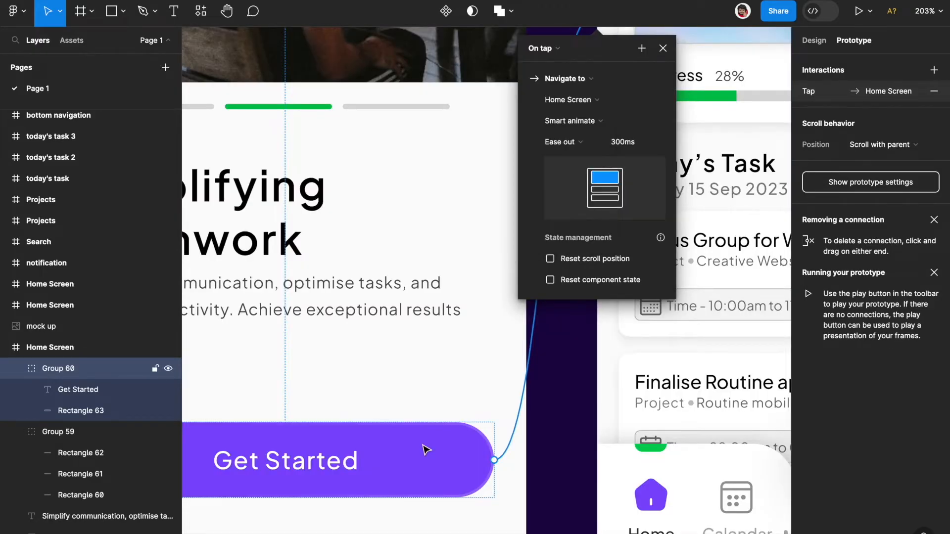
Review the transition animation types of the Get Started interaction and keep Smart animate.
scroll(593, 82, "up", 5)
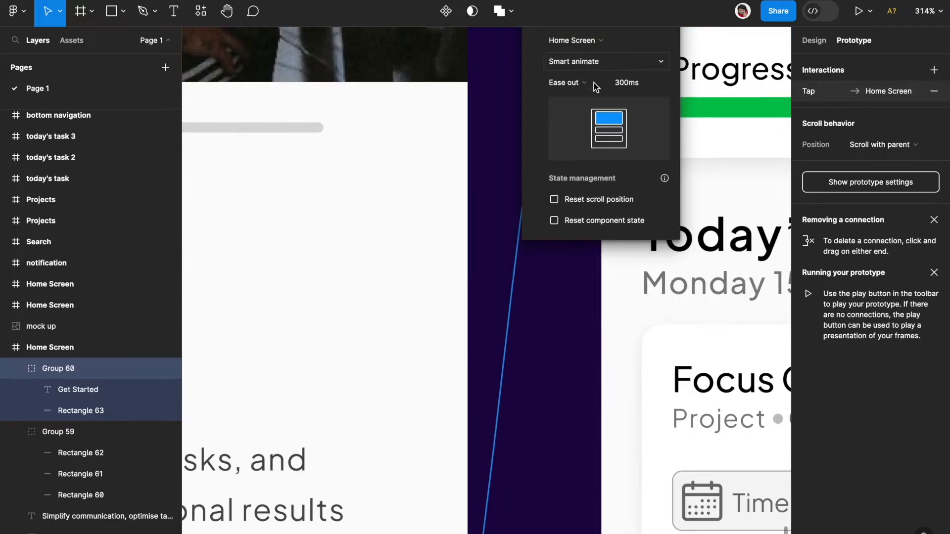
scroll(593, 82, "up", 3)
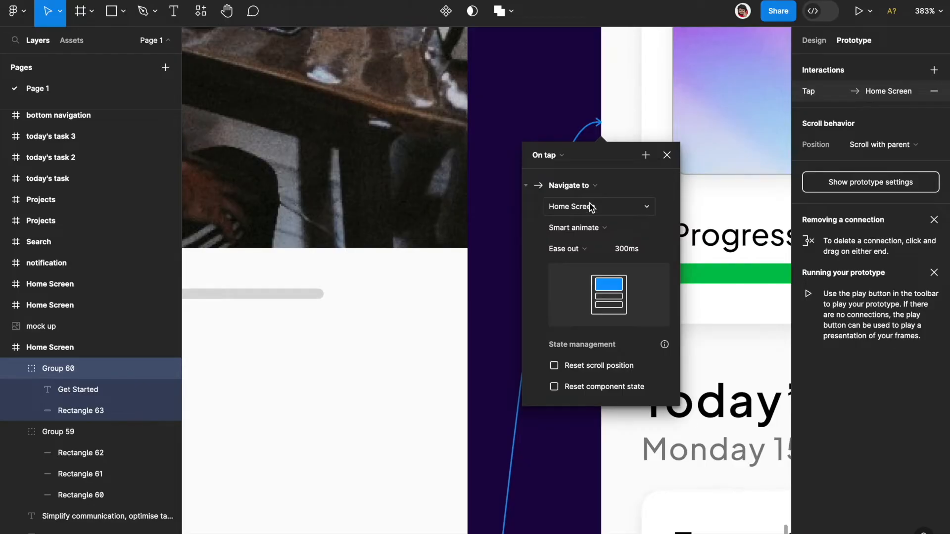
left_click(603, 227)
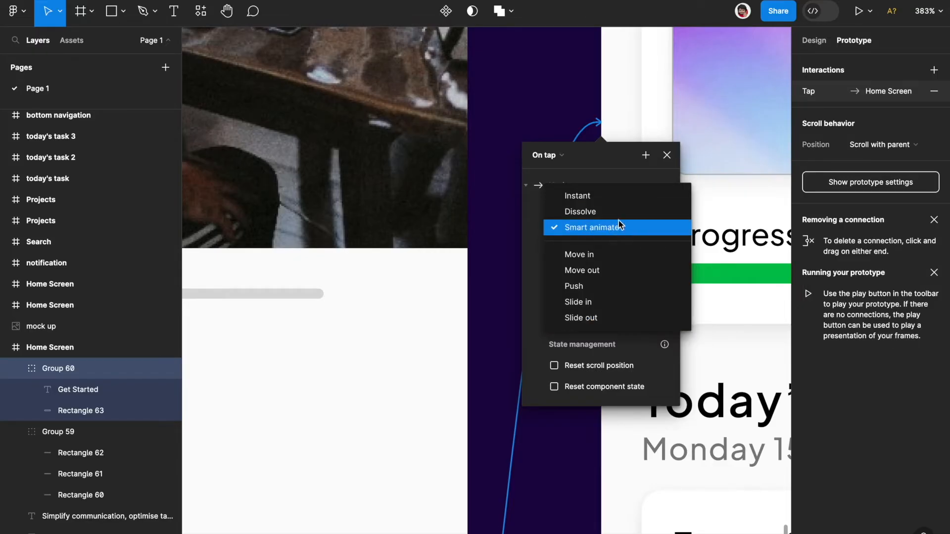
left_click(597, 228)
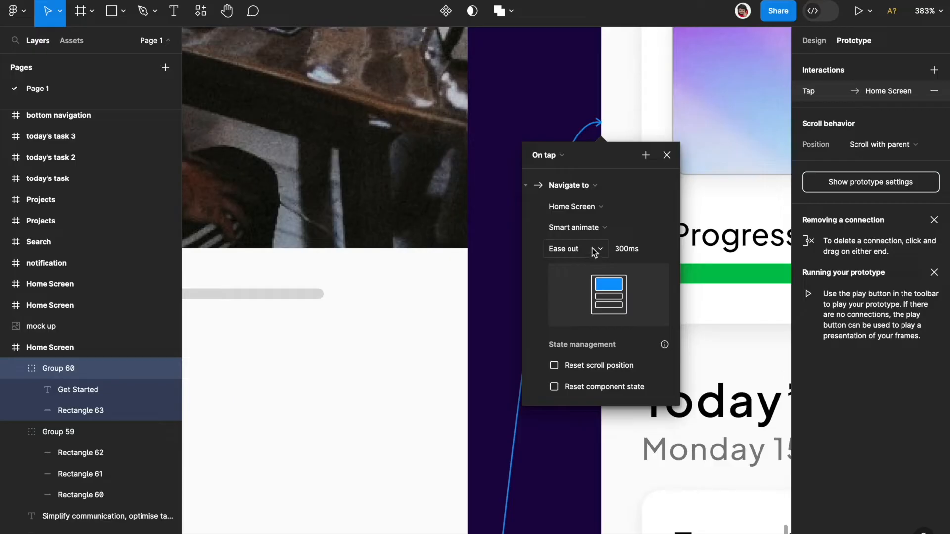
Set the transition easing to Custom spring and shape its curve to stiffness 170, damping 10.4 and mass 1.
left_click(594, 251)
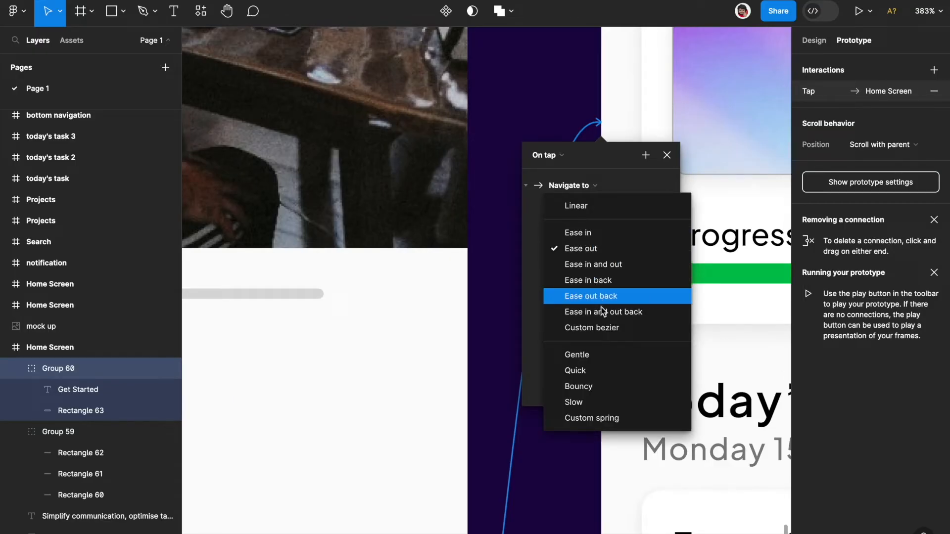
left_click(603, 419)
left_click_drag(591, 323, 585, 293)
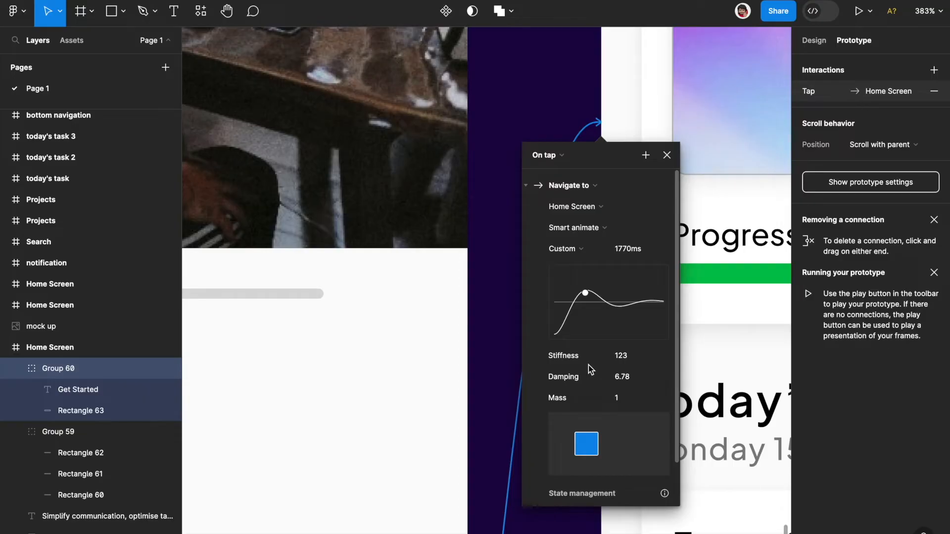
left_click_drag(585, 294, 585, 306)
left_click_drag(600, 338, 579, 299)
Look through the interaction's action types and easing options, keeping Navigate to and Custom spring.
left_click(539, 186)
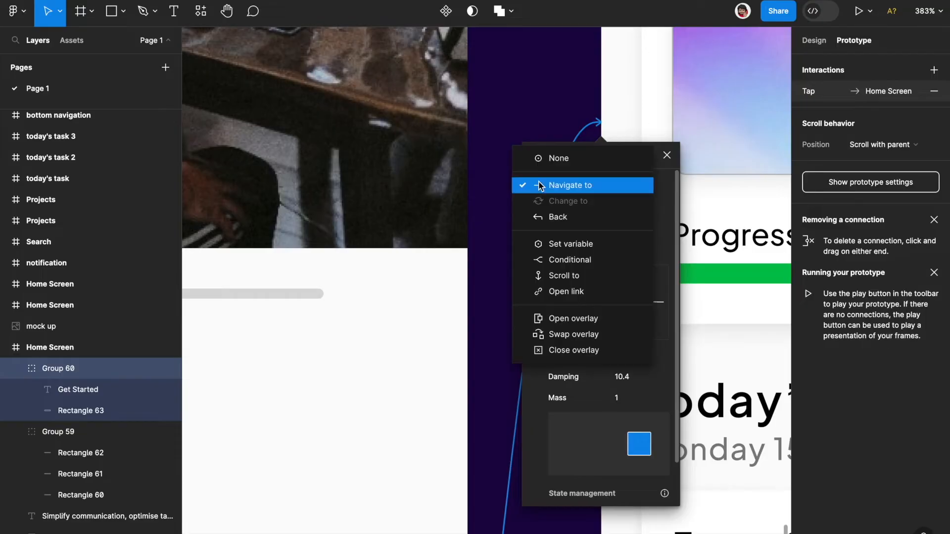
left_click(660, 243)
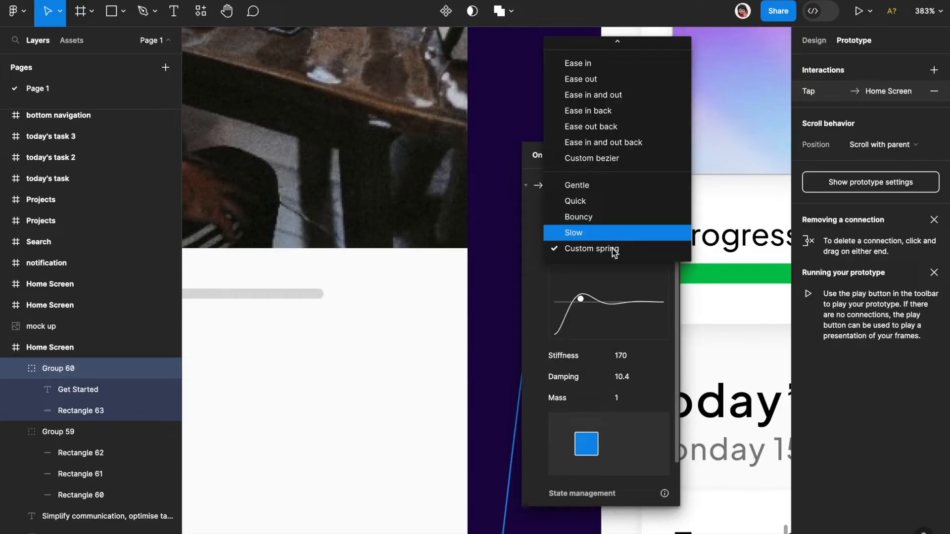
left_click(575, 319)
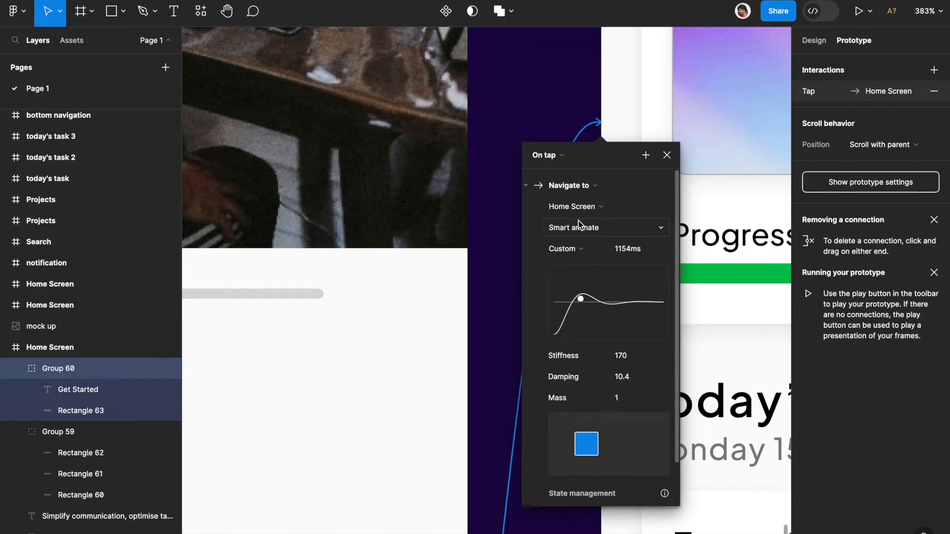
Close the interaction settings and link the Get Started button to the second Home Screen with a prototype connection.
left_click(667, 155)
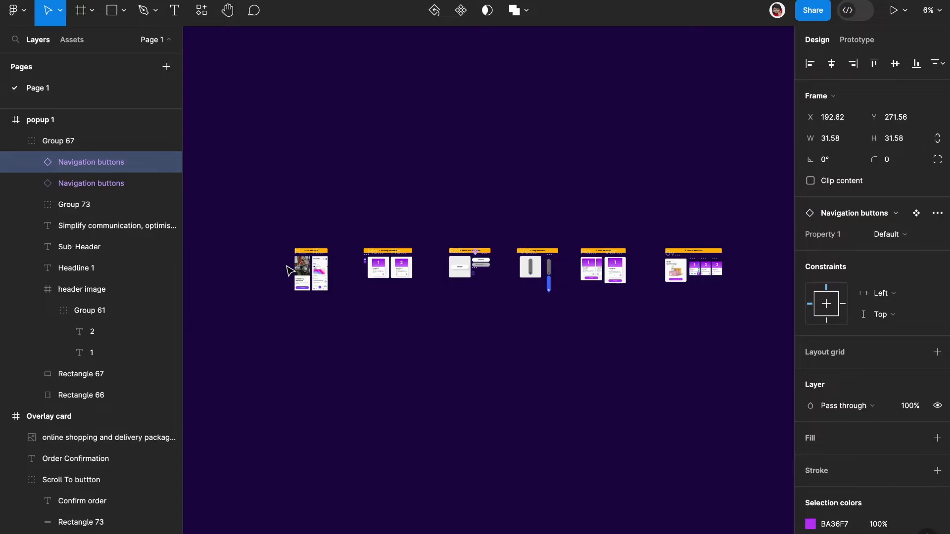
scroll(287, 268, "up", 10)
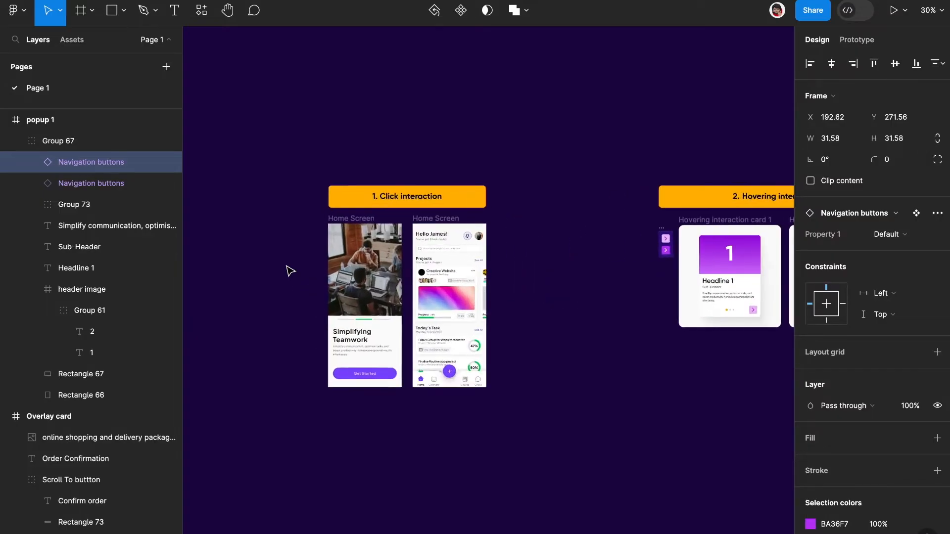
scroll(290, 271, "up", 5)
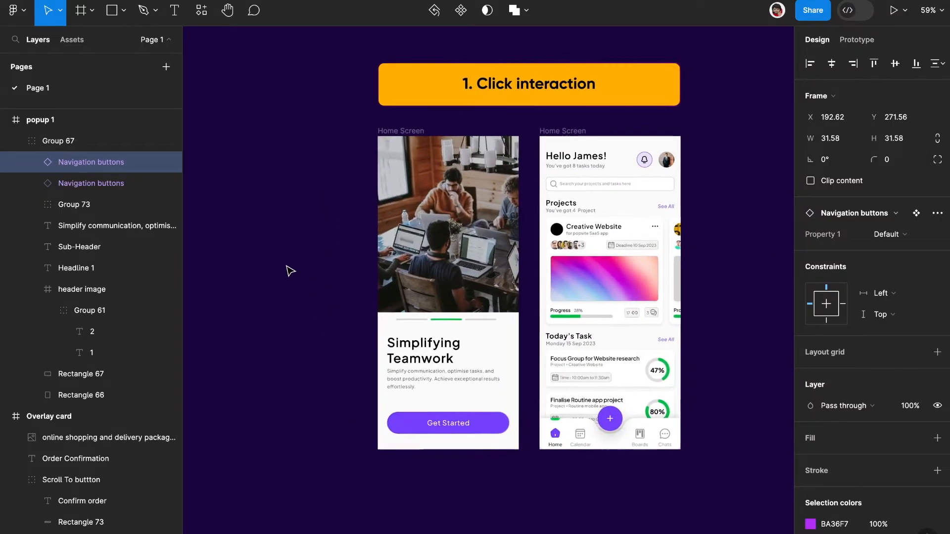
scroll(290, 271, "up", 1)
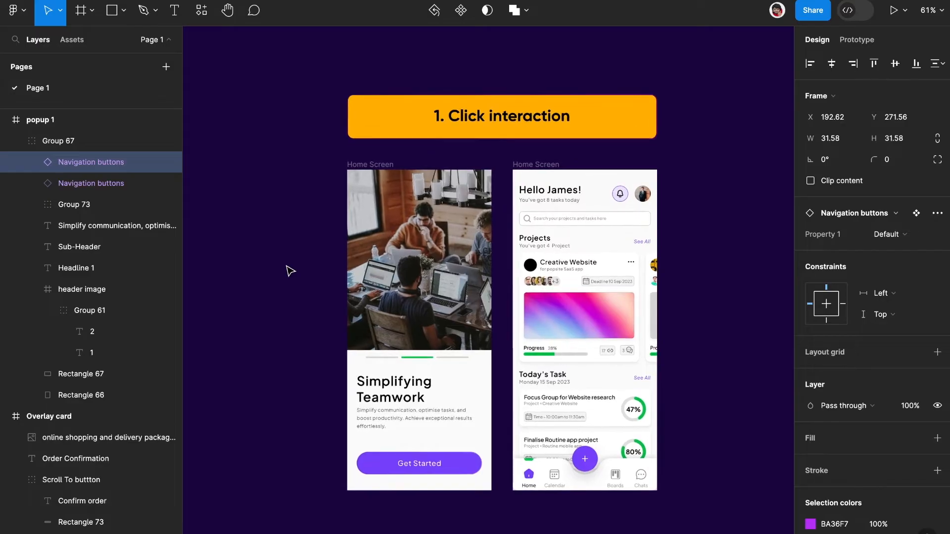
left_click(472, 462)
scroll(470, 465, "up", 2)
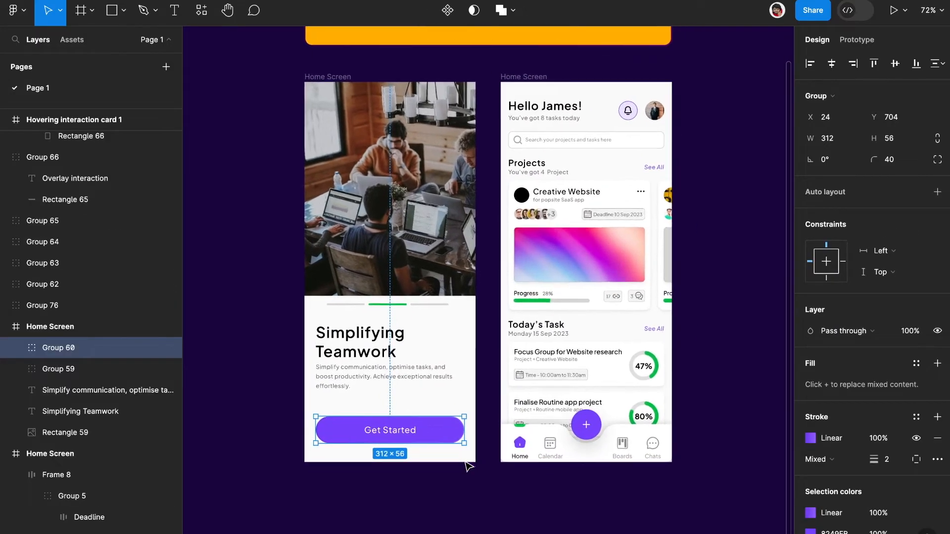
key("shift+e")
scroll(487, 418, "up", 1)
left_click_drag(490, 414, 541, 288)
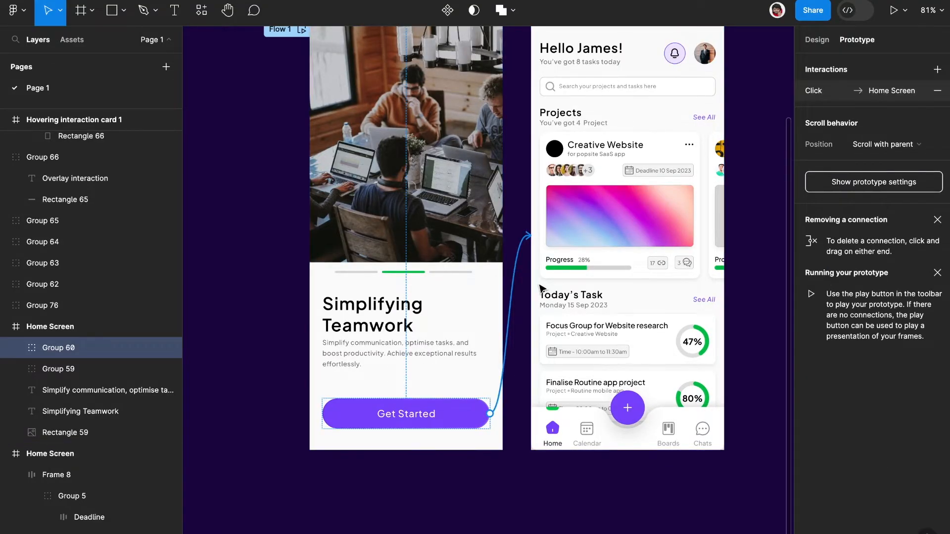
Use Smart animate with Ease in and out easing for the Get Started transition.
left_click(512, 344)
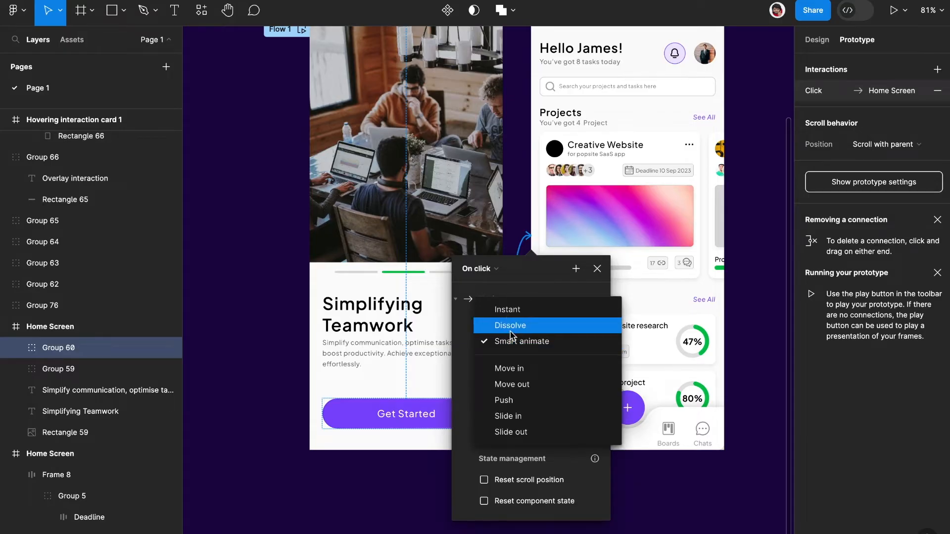
left_click(514, 342)
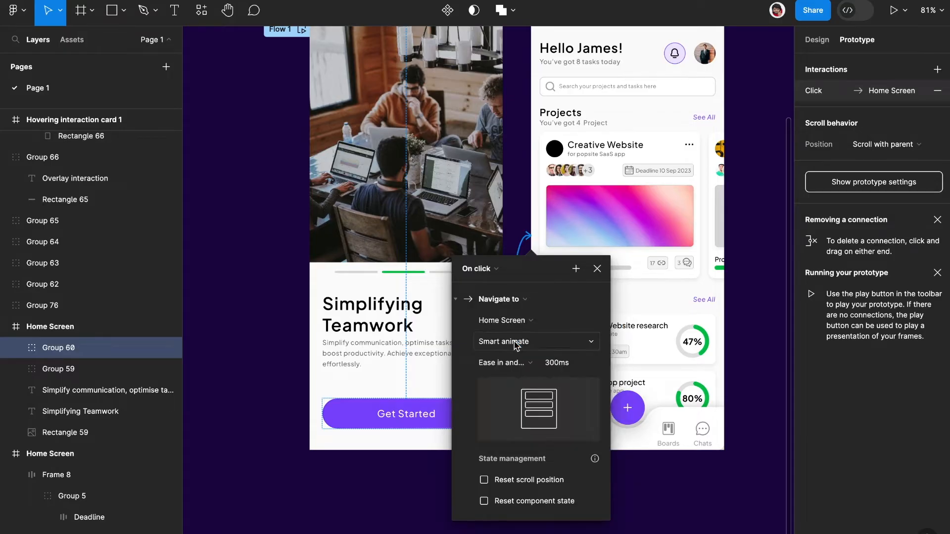
left_click(516, 365)
left_click(522, 364)
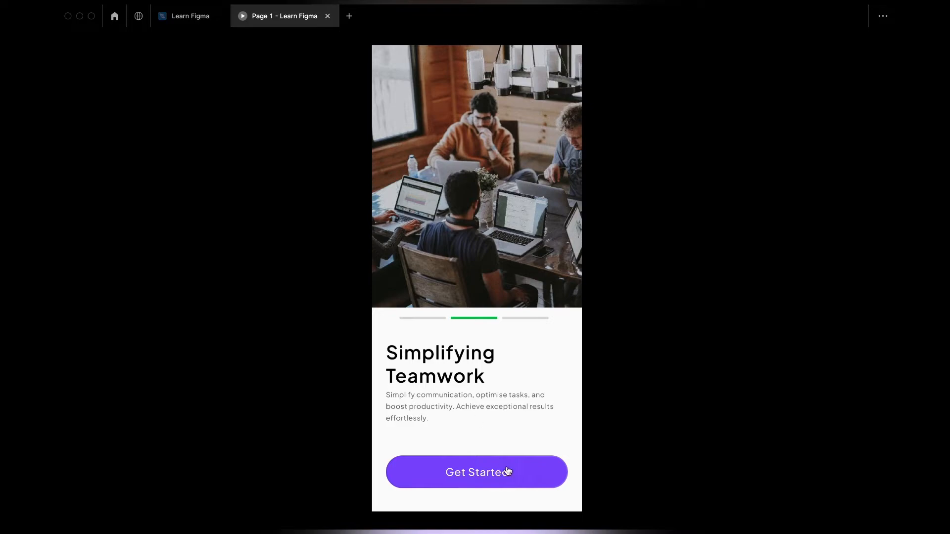
Test the Get Started button in the prototype preview and close the preview.
left_click(507, 470)
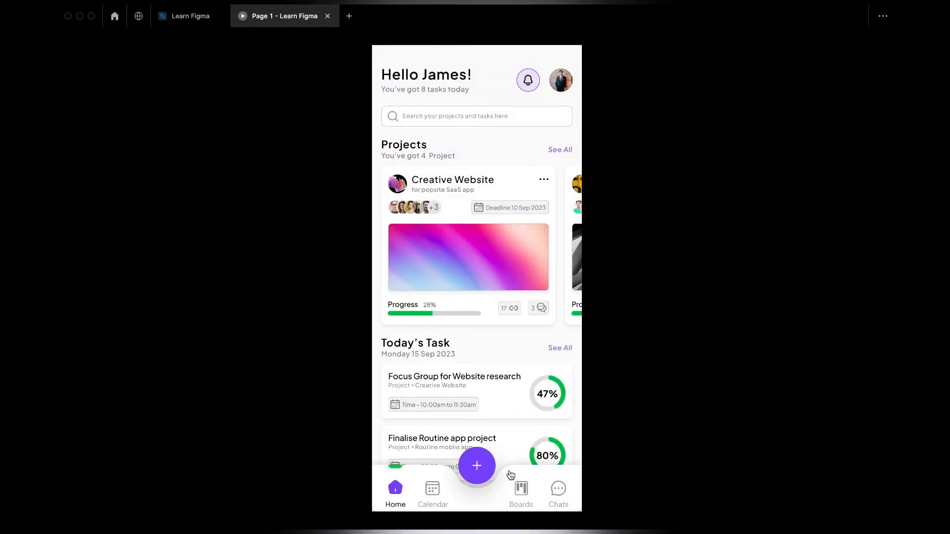
left_click(327, 17)
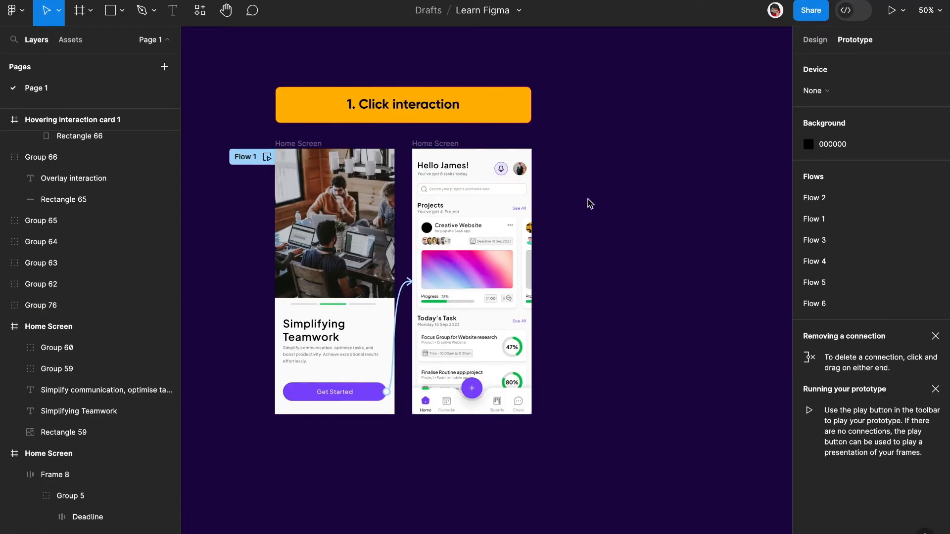
Turn the Navigation buttons frame of the hovering interaction into a component and add a second variant.
scroll(590, 204, "right", 10)
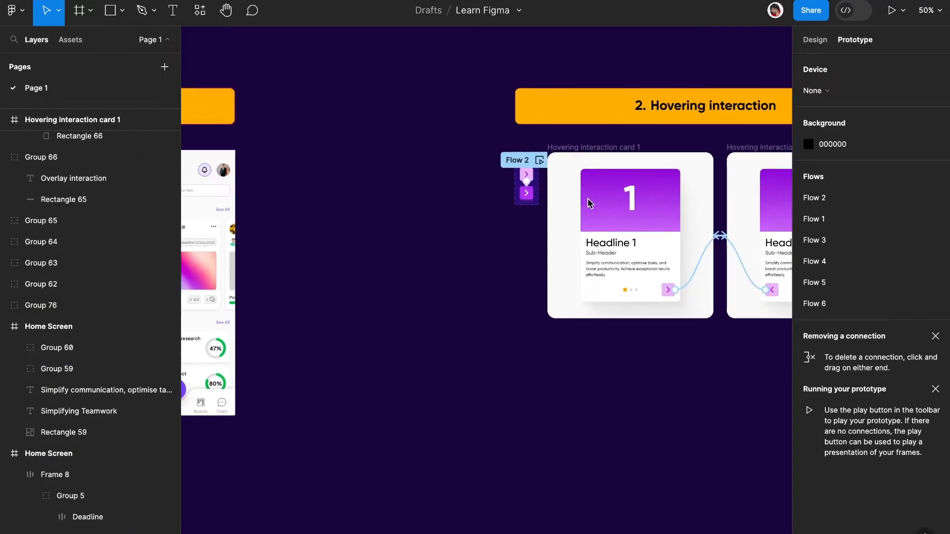
scroll(589, 204, "right", 2)
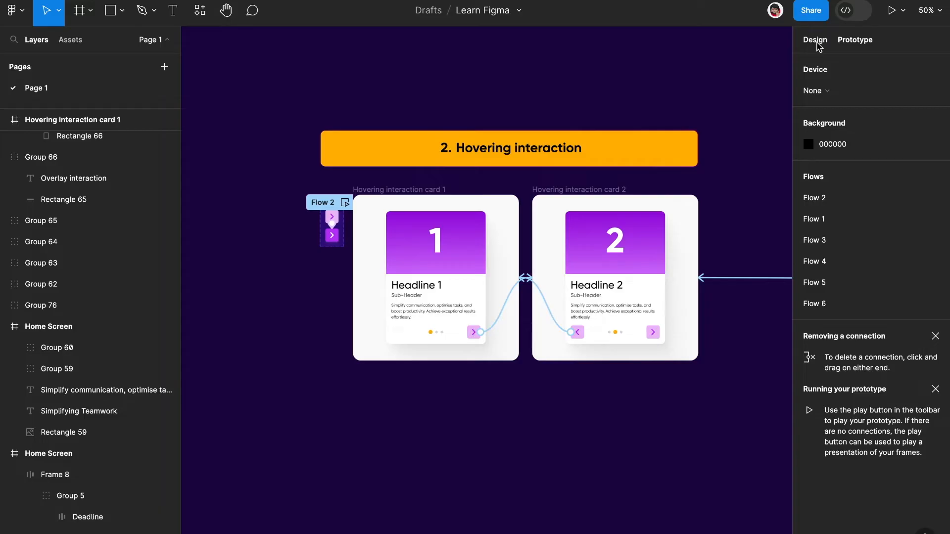
left_click(815, 40)
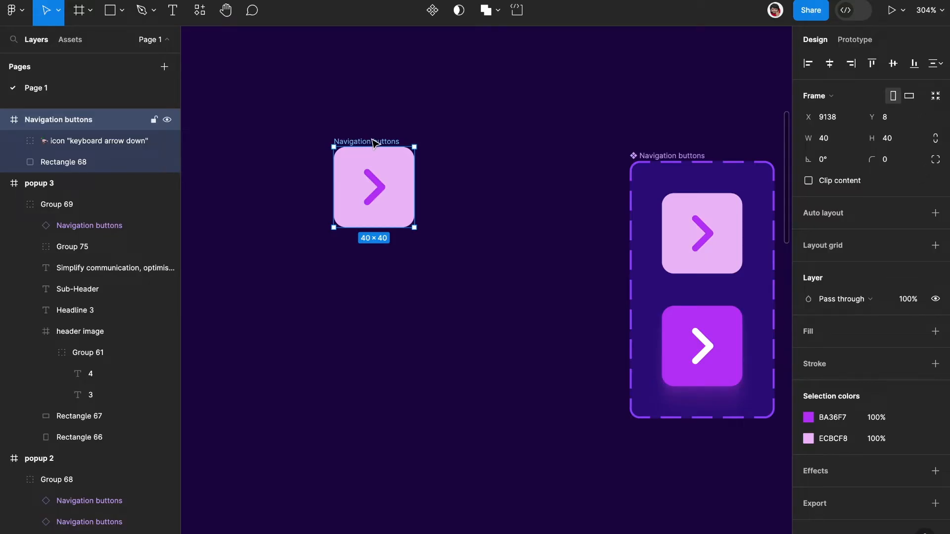
left_click(430, 19)
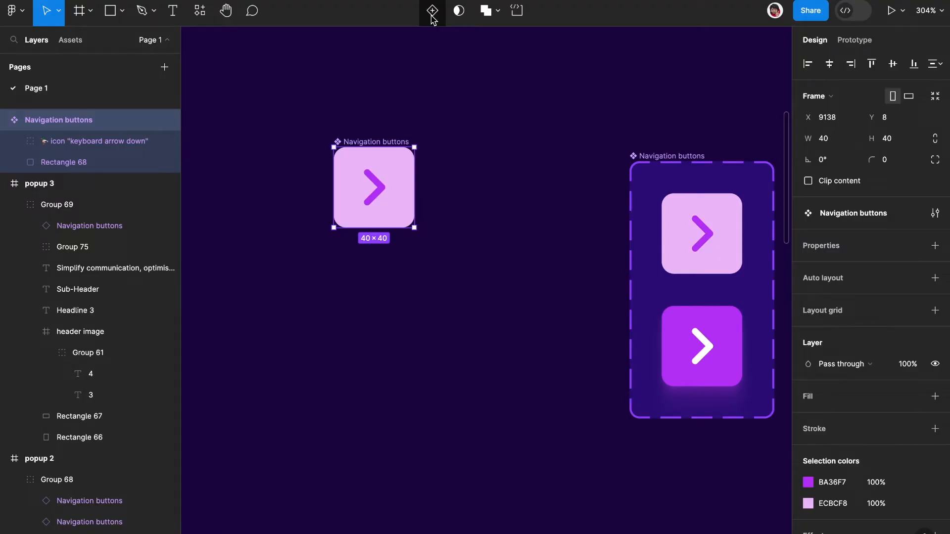
left_click(432, 10)
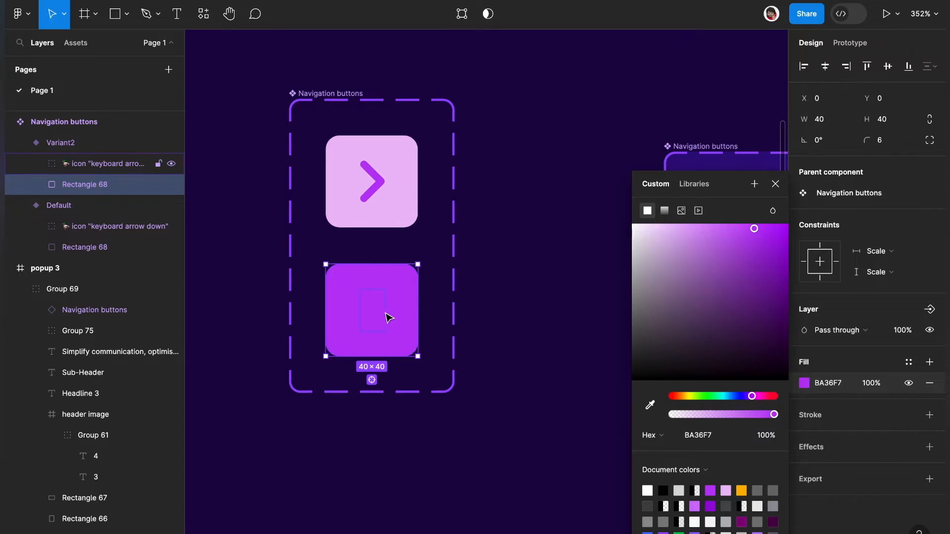
Fill Variant2's arrow icon with FFFFFF and apply a saved effect style to the Variant2 button.
left_click(382, 311)
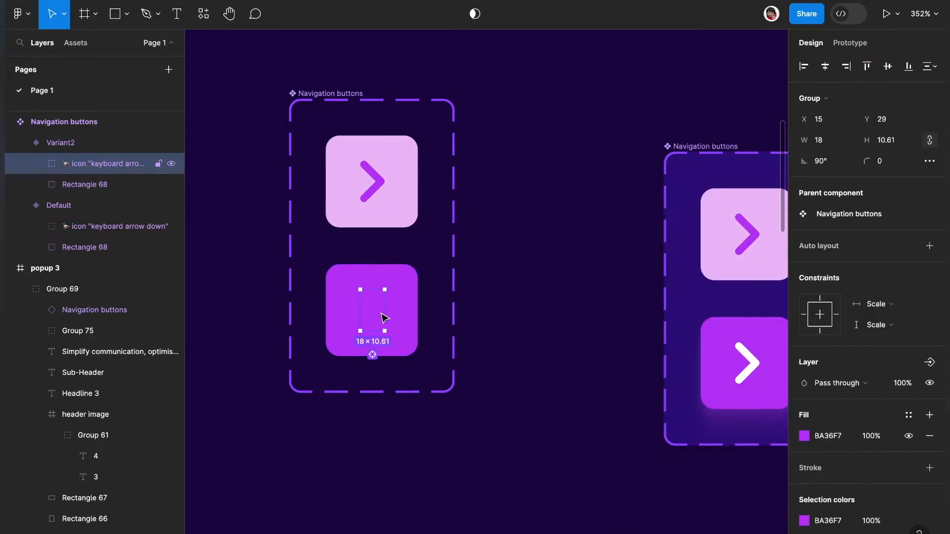
left_click(804, 438)
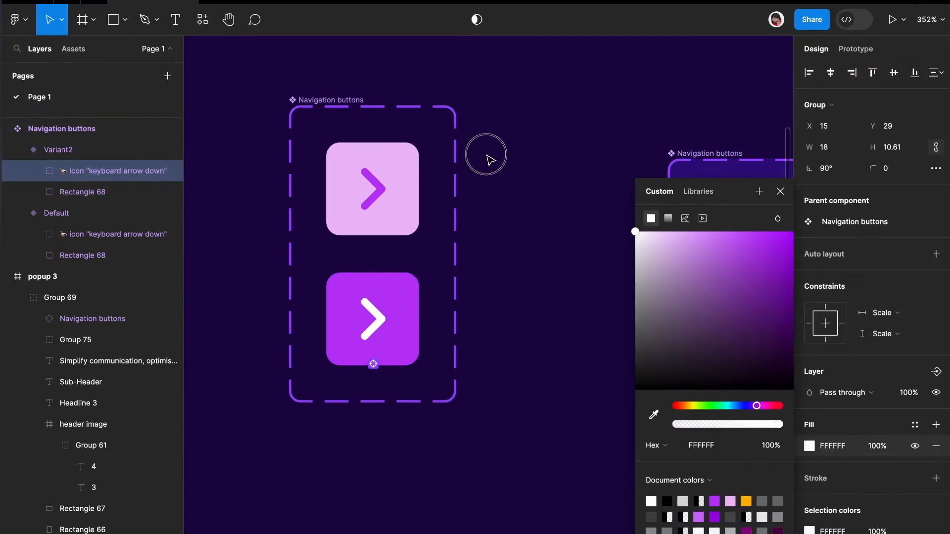
left_click(404, 312)
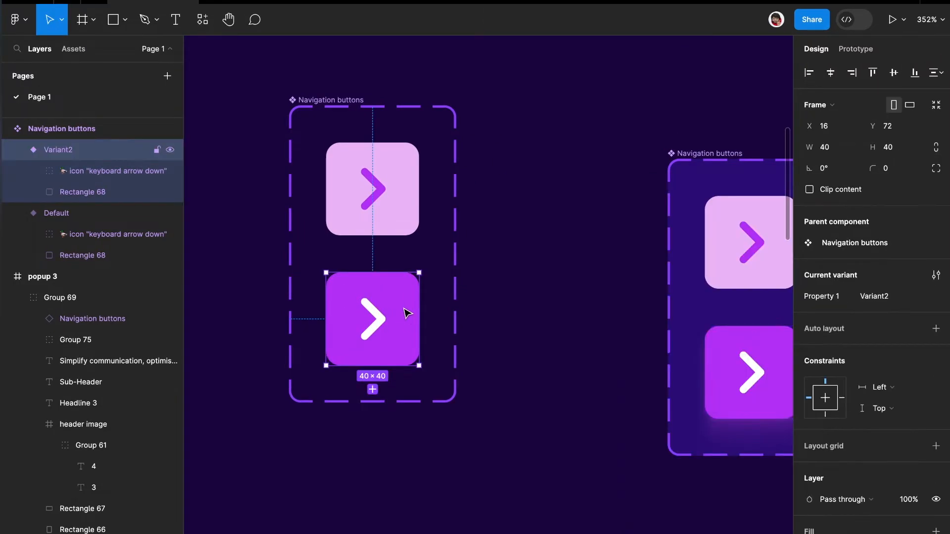
scroll(919, 418, "down", 4)
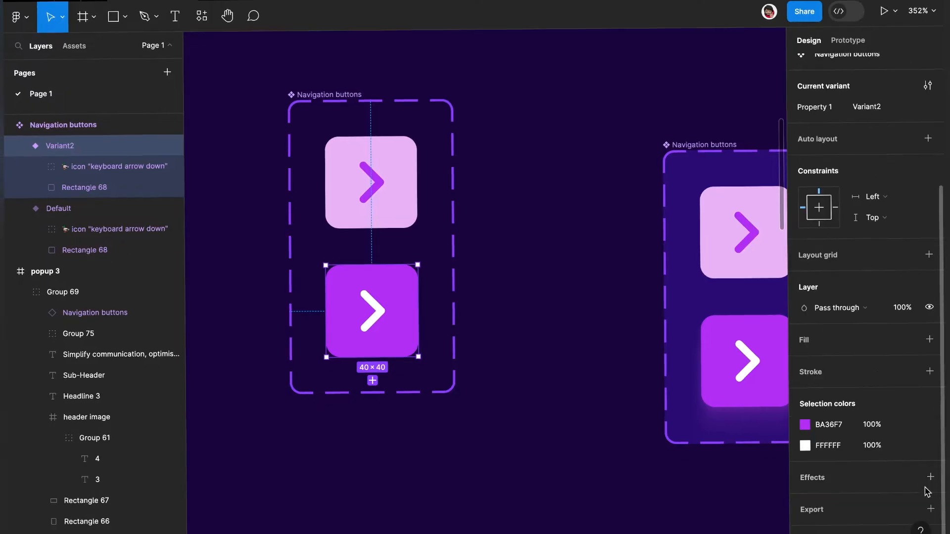
left_click(913, 477)
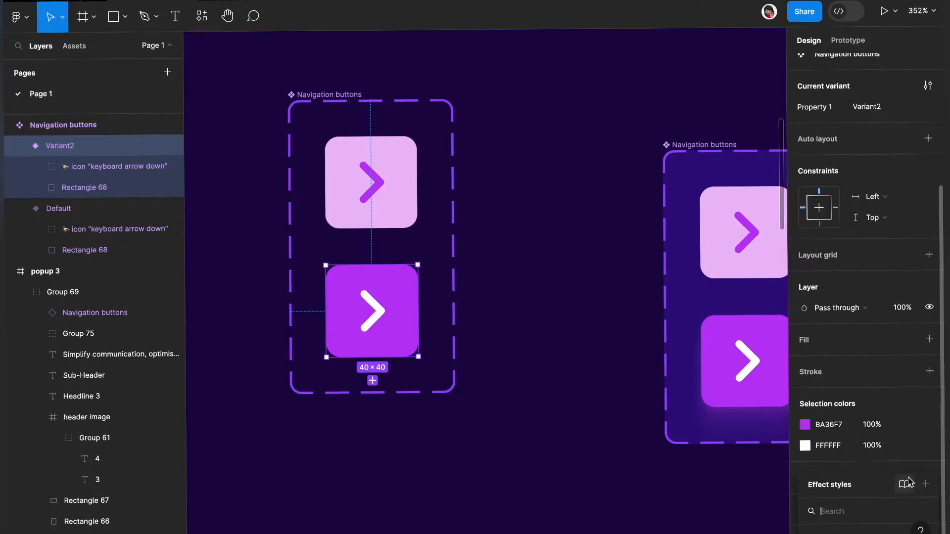
left_click(843, 530)
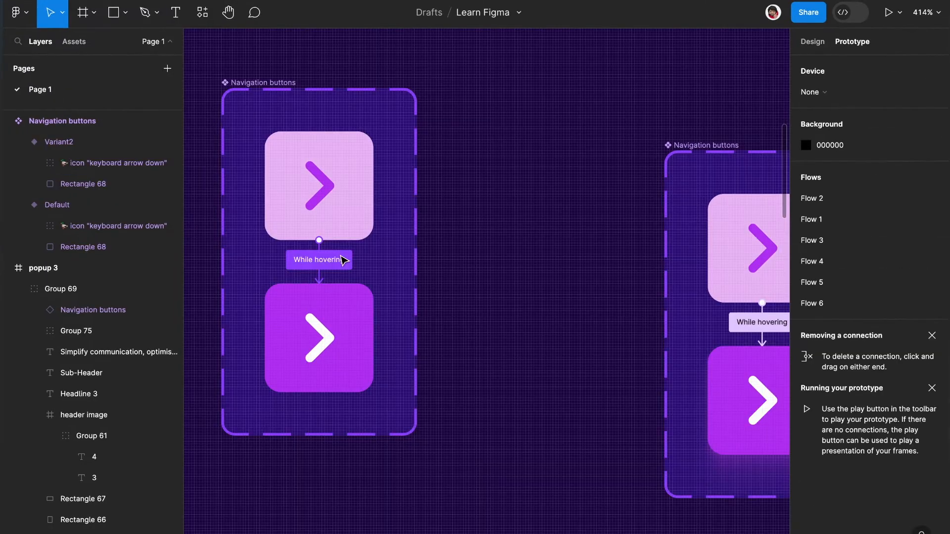
Set the easing of the While hovering interaction between the Default button and Variant2 to Ease in and out.
left_click(343, 259)
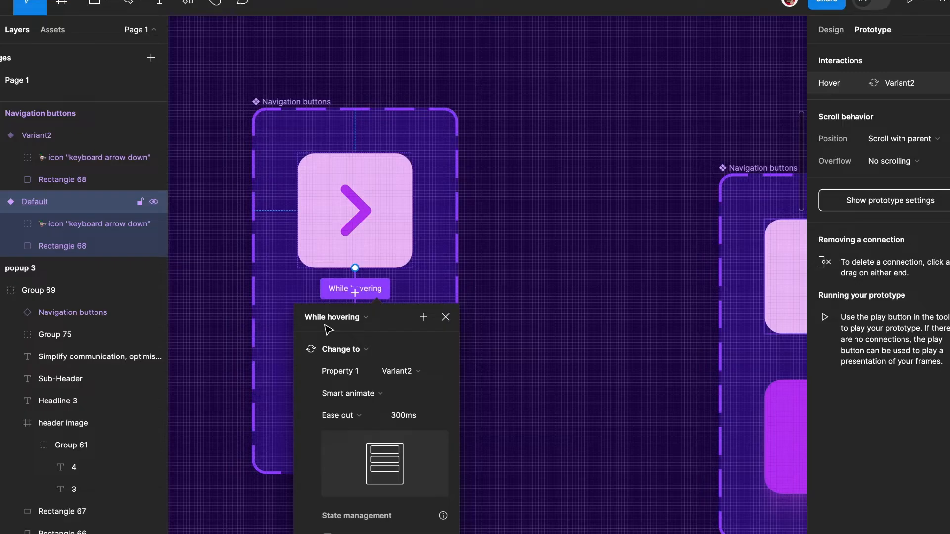
left_click(340, 415)
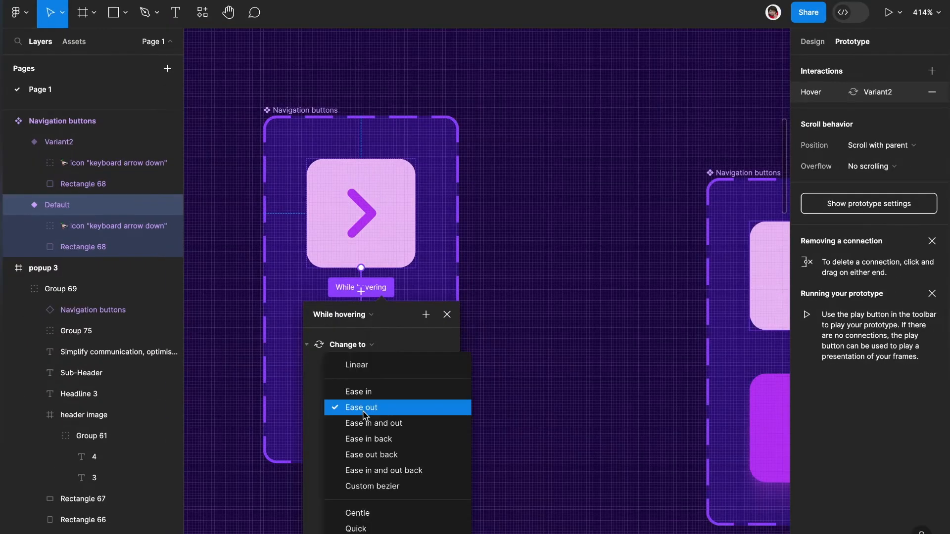
left_click(382, 433)
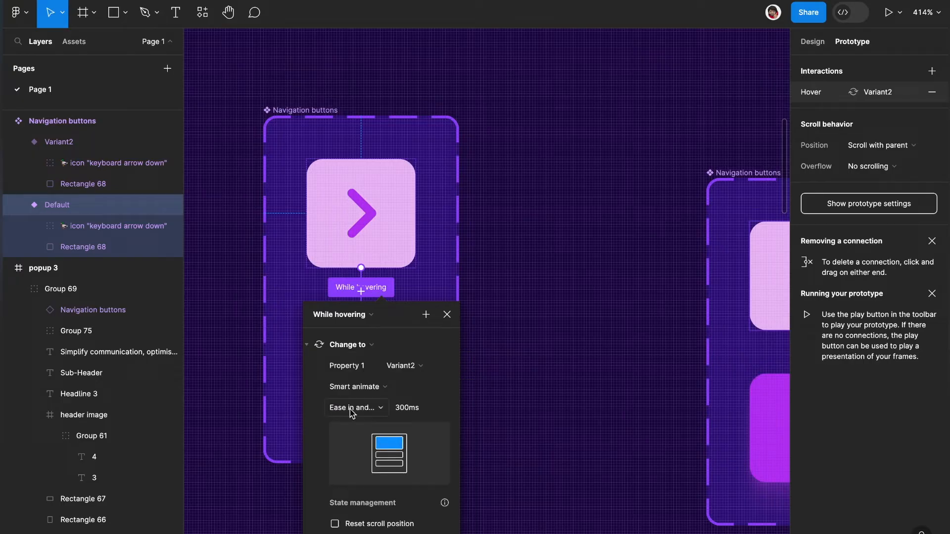
left_click(517, 430)
Preview the hovering interaction by testing the card's forward navigation button, and leave the preview.
key("ctrl+alt+Return")
left_click(626, 409)
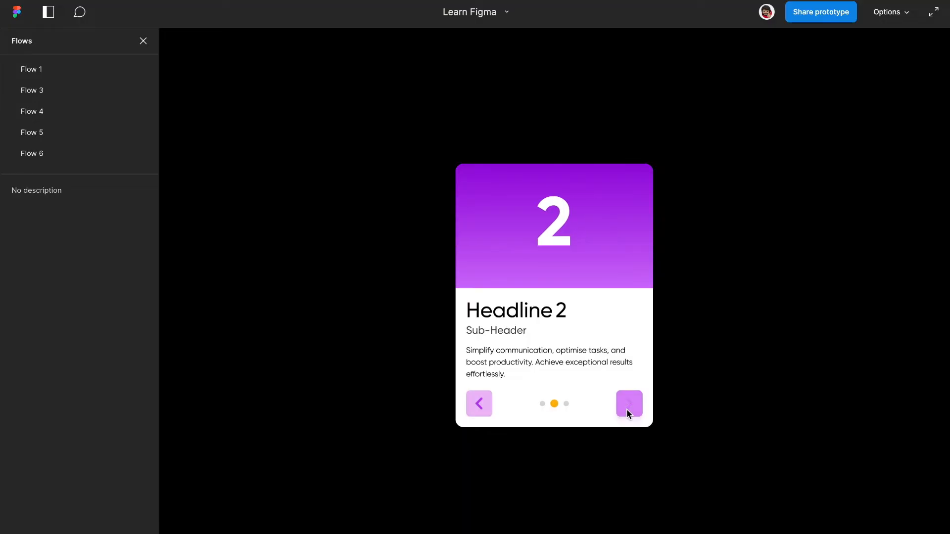
key("Escape")
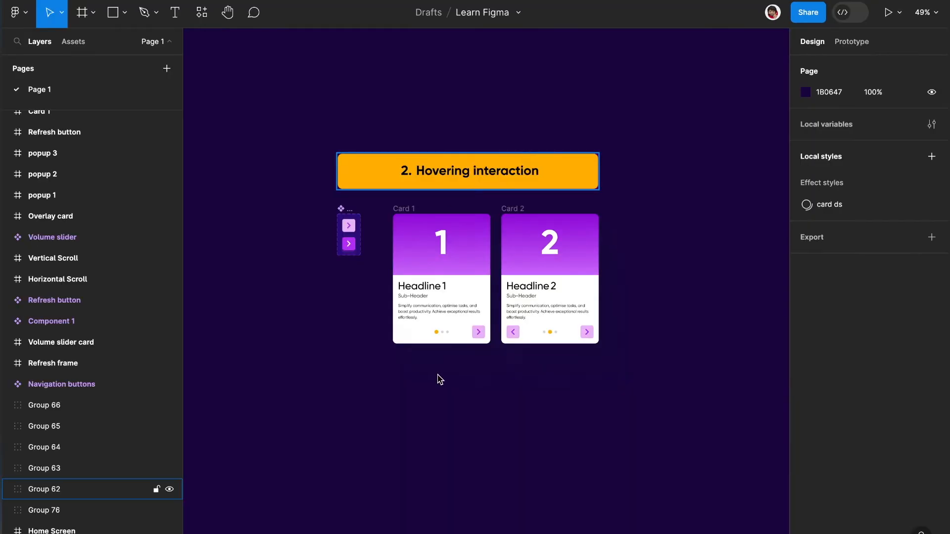
Examine the hidden layers of the standalone Refresh button in outline view, and return to the normal view.
scroll(487, 394, "down", 3)
scroll(487, 395, "right", 10)
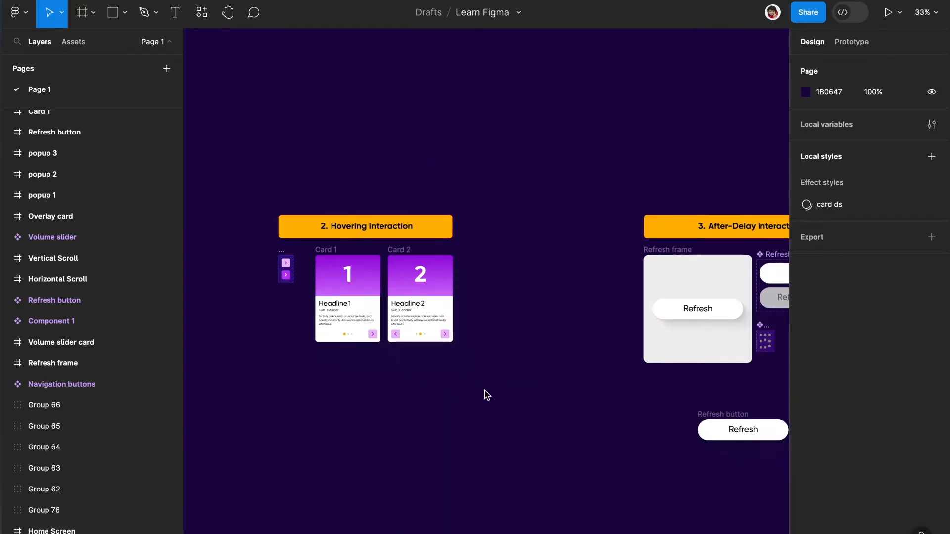
scroll(487, 394, "up", 4)
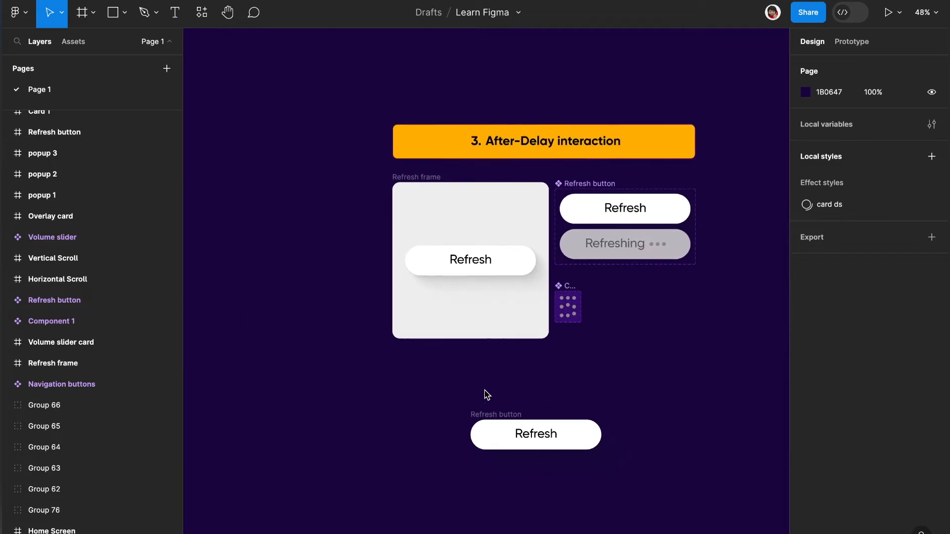
scroll(487, 394, "down", 3)
scroll(487, 395, "right", 3)
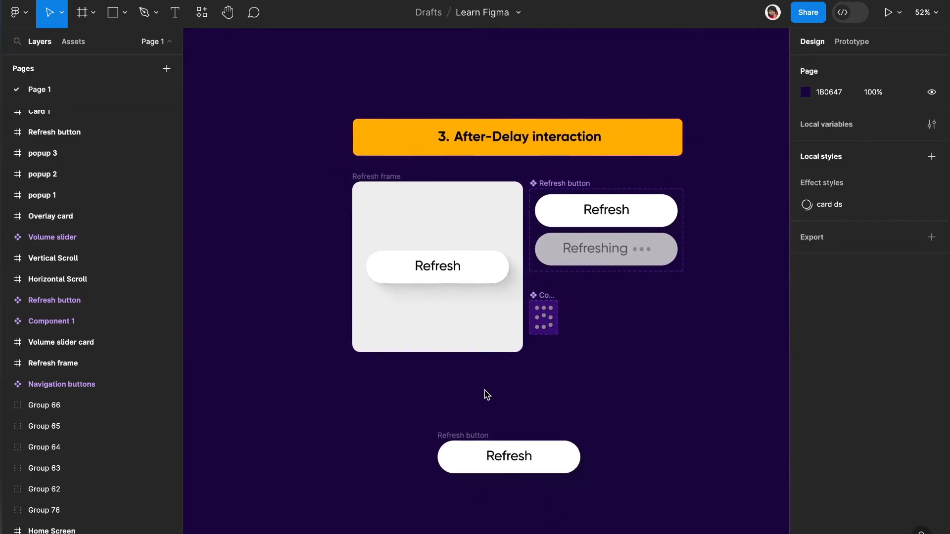
scroll(487, 394, "up", 5)
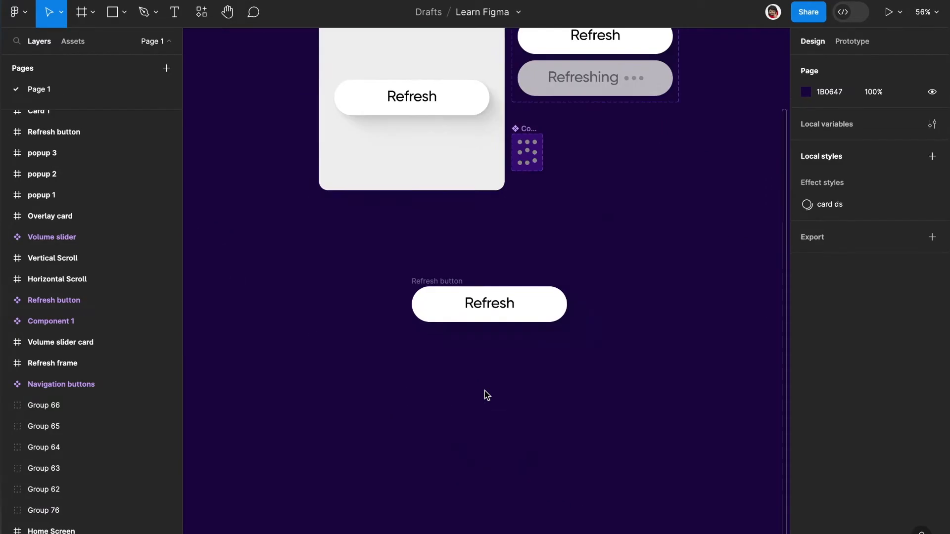
scroll(487, 394, "up", 2)
scroll(485, 395, "up", 1)
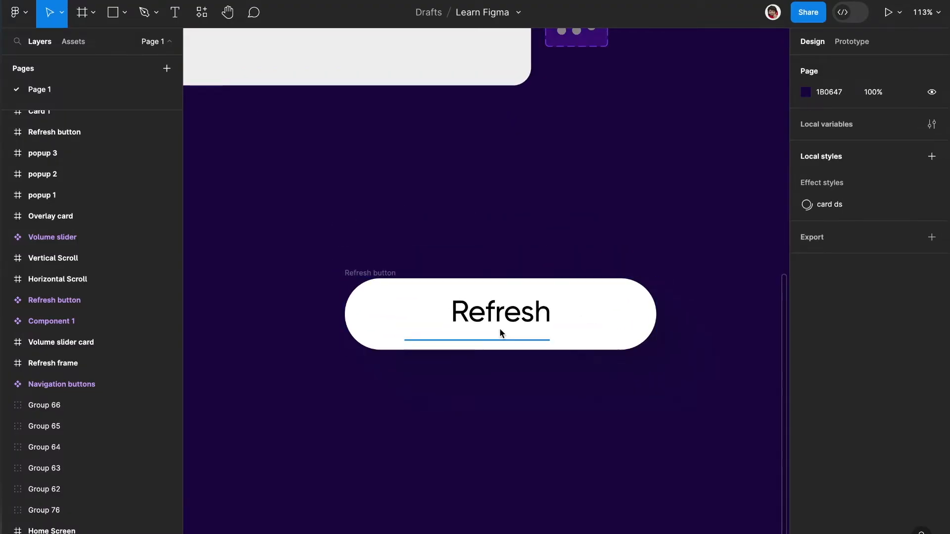
key("ctrl+y")
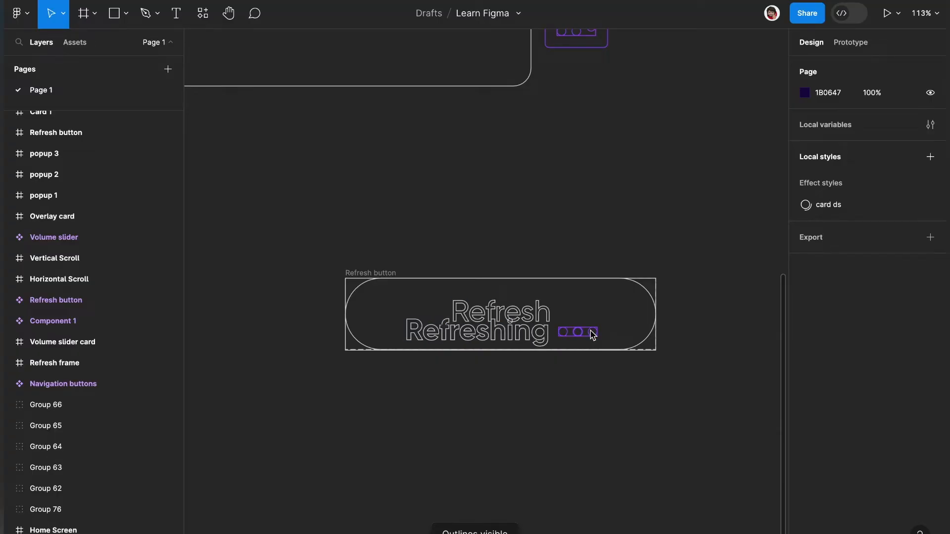
key("ctrl+y")
Turn the Refresh button frame into a component and add a second variant below it.
left_click(380, 273)
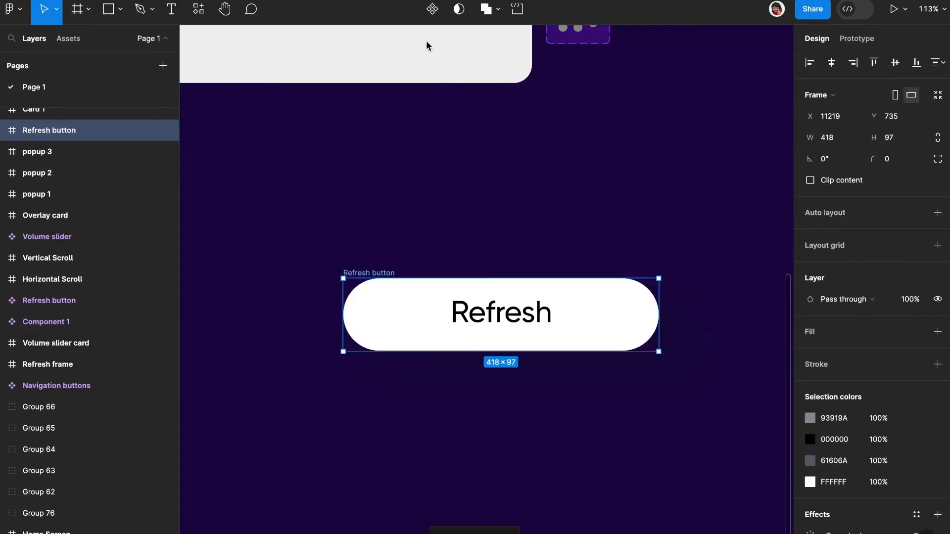
left_click(431, 11)
left_click(433, 12)
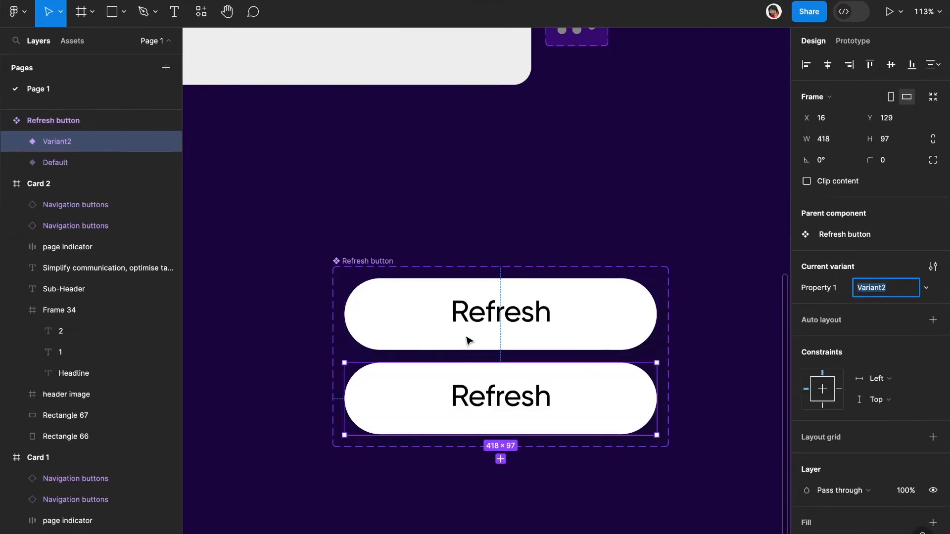
Move the Refresh text in Variant2 up to Y -9 and set its opacity to 1%.
scroll(469, 340, "down", 2)
left_click(522, 355, "ctrl")
key("shift+Up")
key("shift+Up")
key("shift+Up")
key("shift+Up")
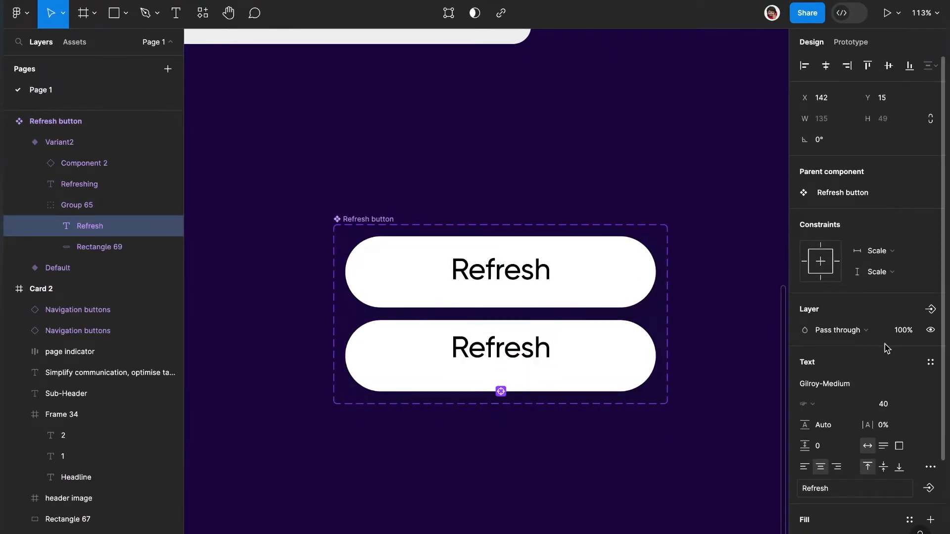
left_click(903, 330)
type("1")
key("Return")
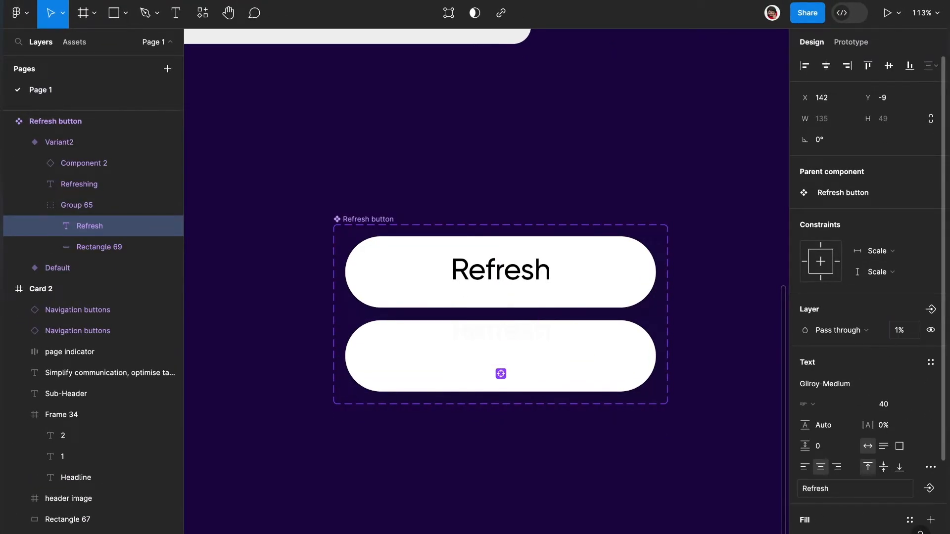
Change the fill of Variant2's background rectangle to the grey C7C7C7.
left_click(637, 341)
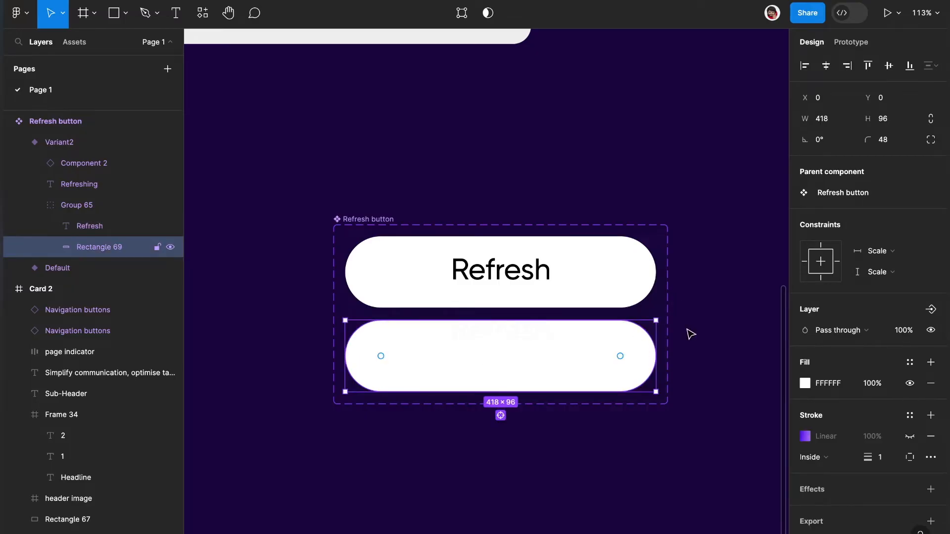
left_click(804, 383)
key("i")
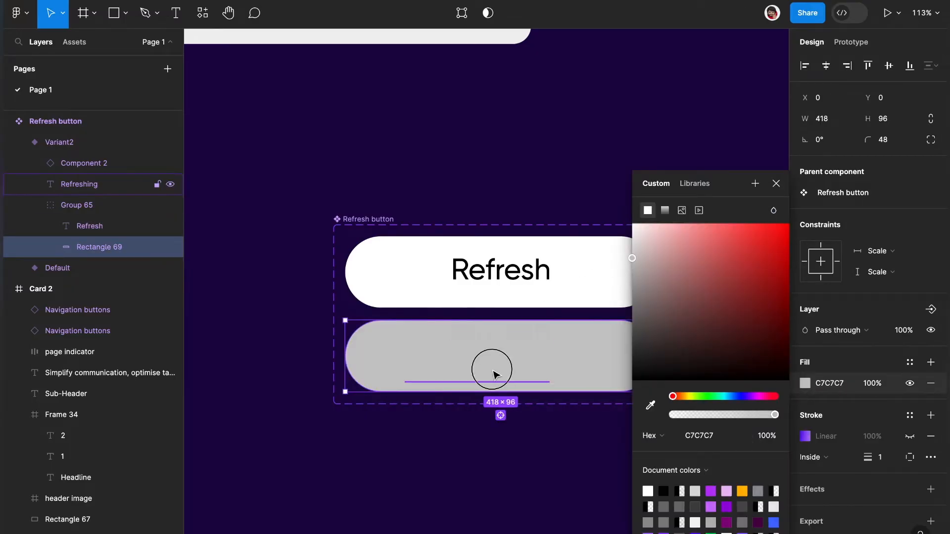
Make the hidden Refreshing text and its three dots visible and vertically centred in the grey variant.
left_click(493, 372)
left_click(493, 373)
scroll(515, 361, "right", 2)
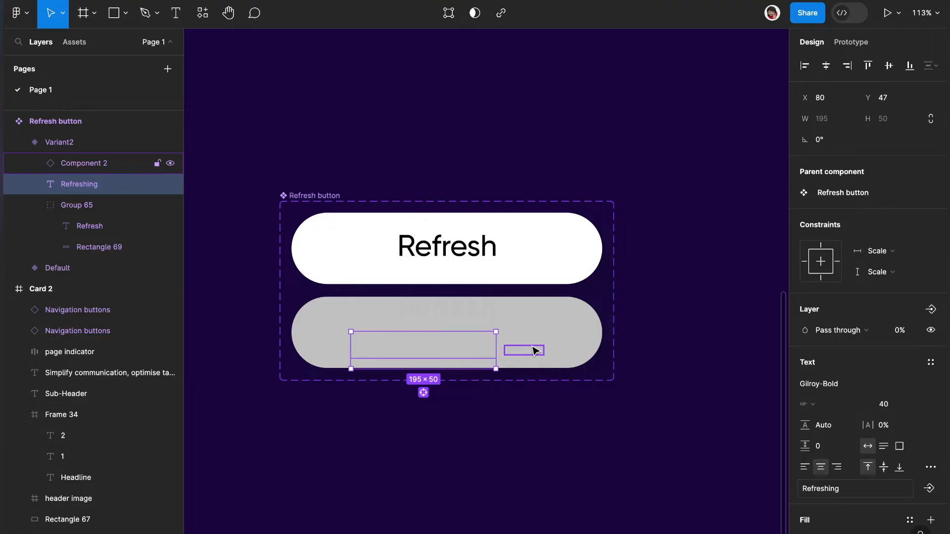
left_click(535, 351, "shift")
scroll(905, 263, "down", 3)
key("0")
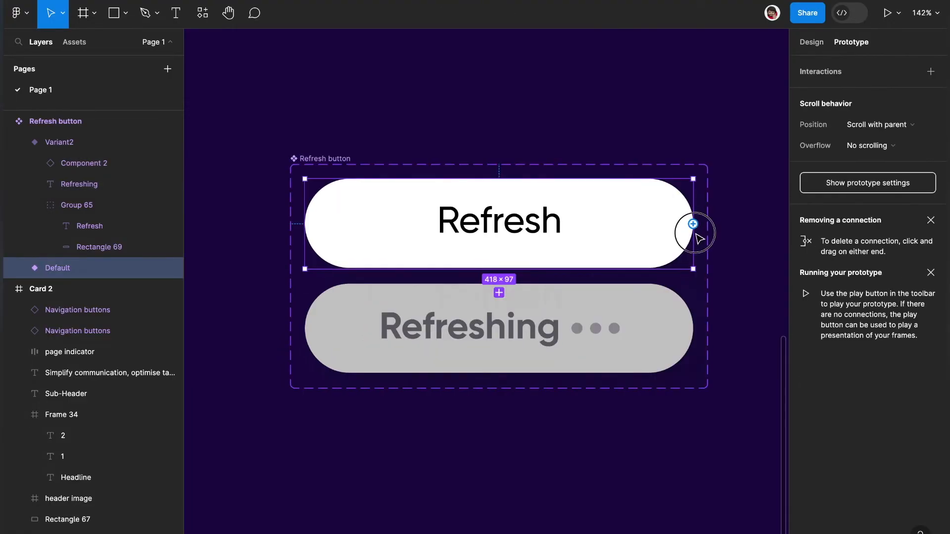
Add an On click interaction from the Default Refresh button to Variant2 with Smart animate.
left_click_drag(693, 223, 651, 309)
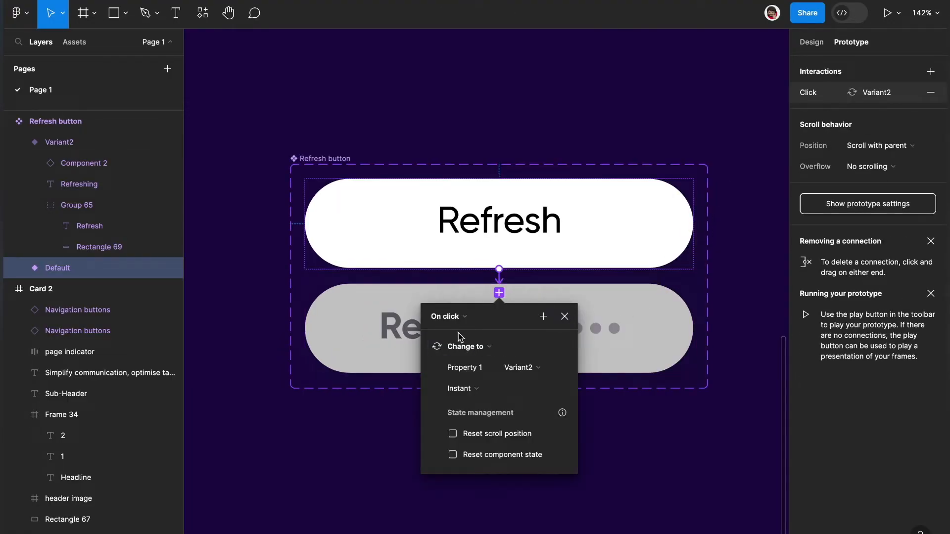
left_click(447, 317)
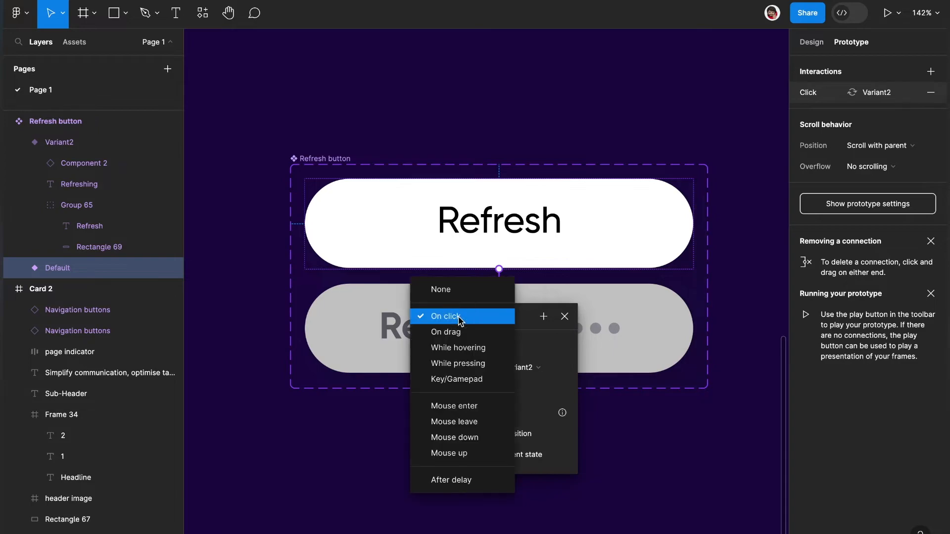
left_click(461, 319)
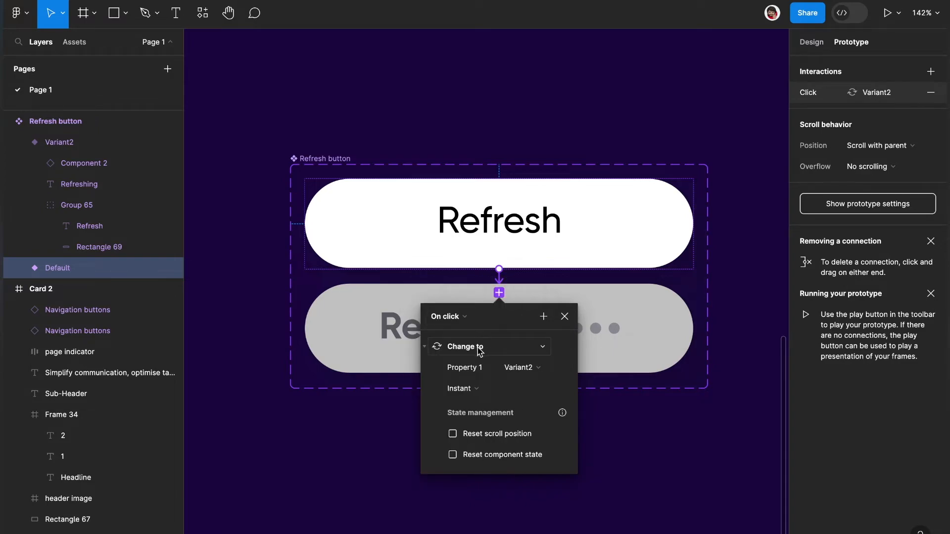
left_click(472, 389)
left_click(502, 421)
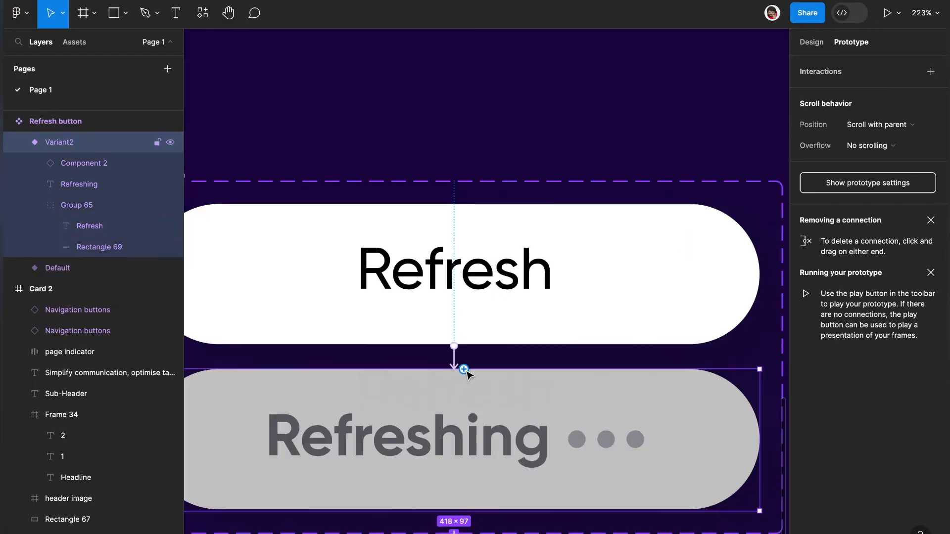
Make Variant2 change back to Default with an After delay interaction of 2000 ms, and preview the Refresh button.
left_click_drag(465, 362, 509, 318)
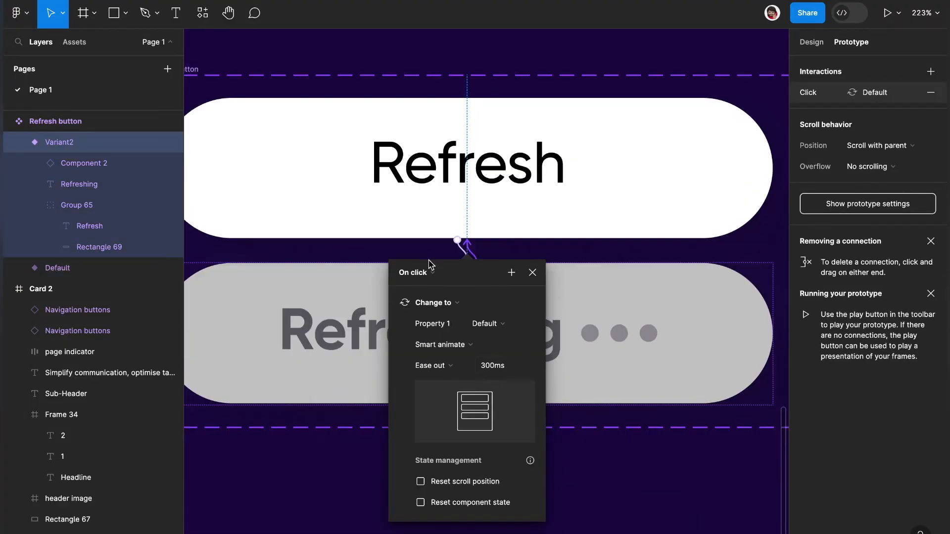
left_click(428, 270)
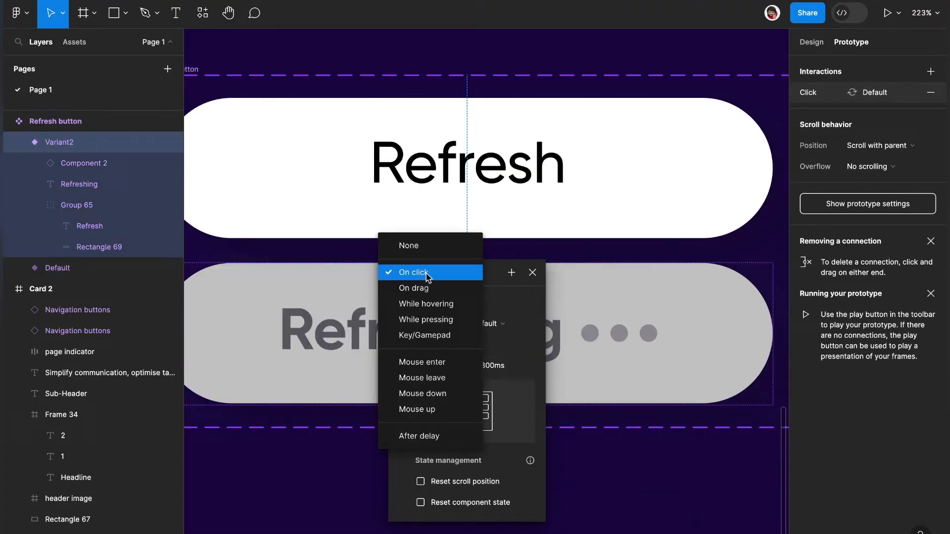
left_click(438, 437)
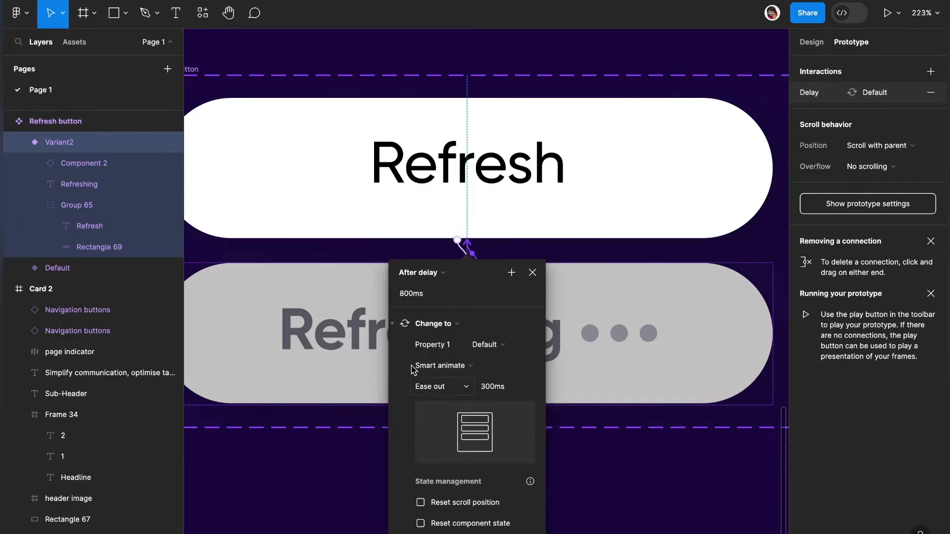
left_click(413, 292)
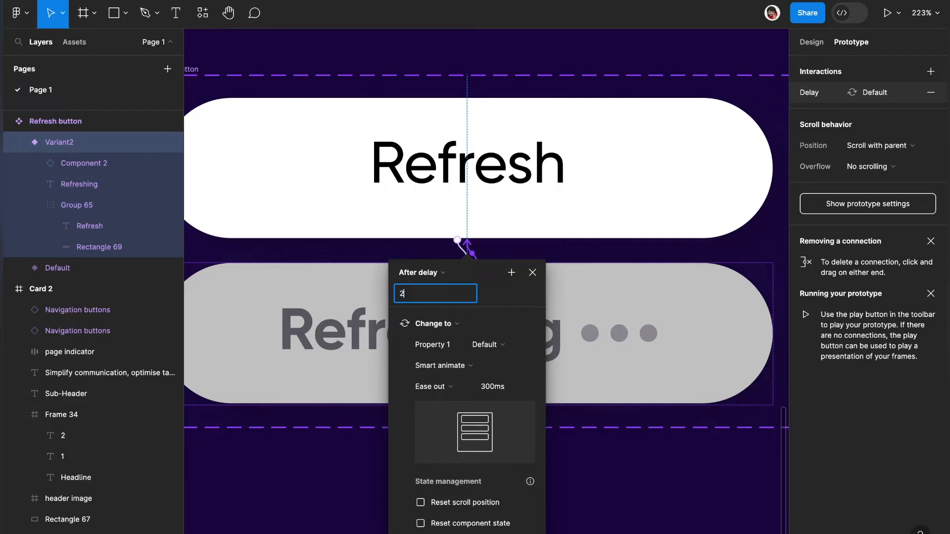
type("2000")
key("Return")
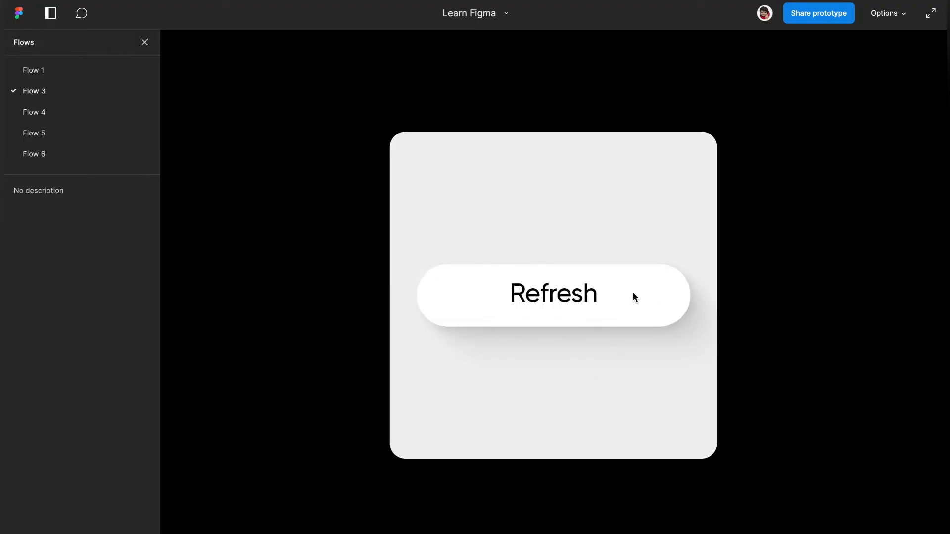
left_click(632, 296)
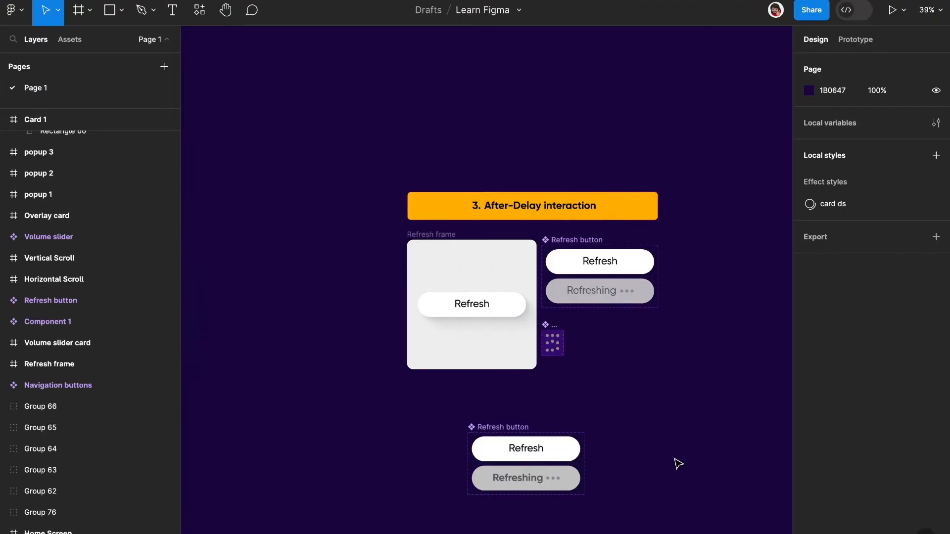
Wrap the volume slider's shapes and icons in a frame, and shorten the blue rectangle beside it to a low level.
scroll(675, 462, "right", 3)
scroll(678, 463, "right", 10)
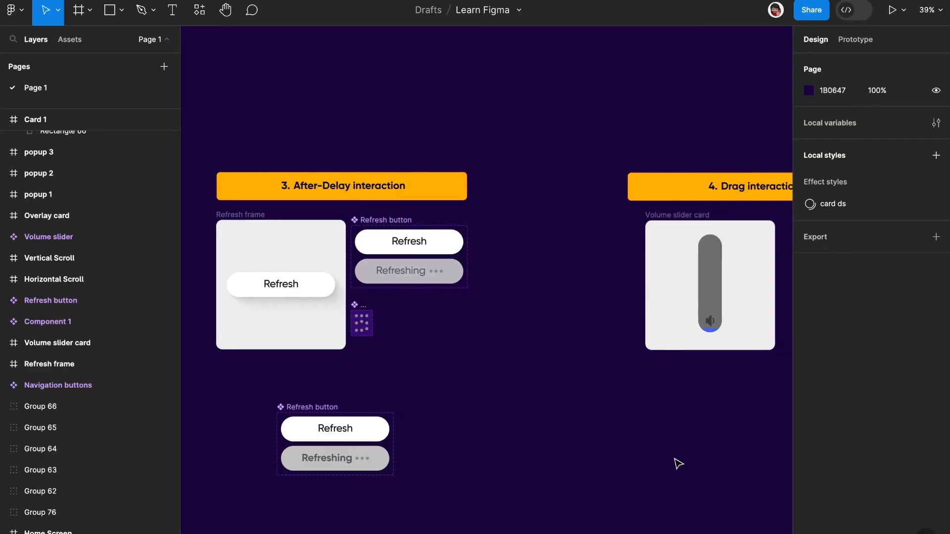
scroll(618, 401, "up", 10)
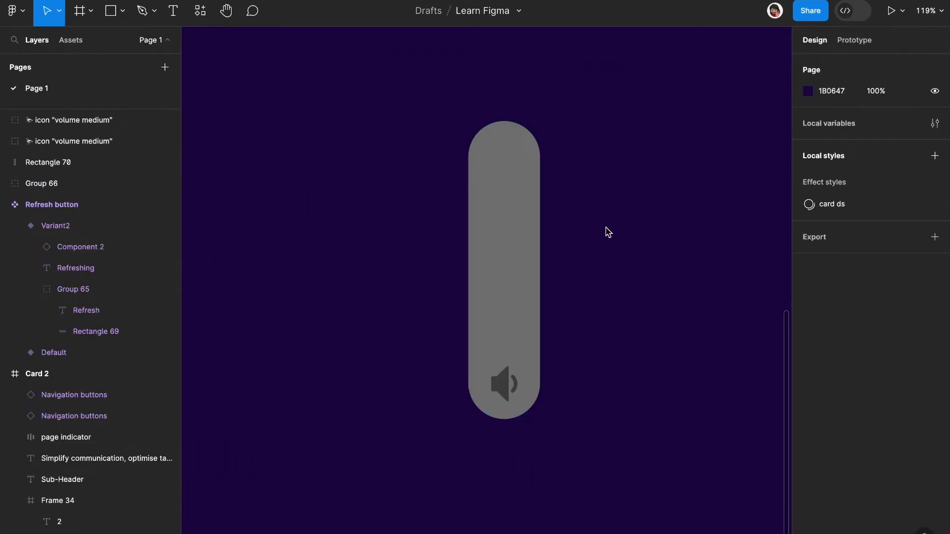
scroll(612, 233, "up", 1)
left_click_drag(612, 96, 432, 434)
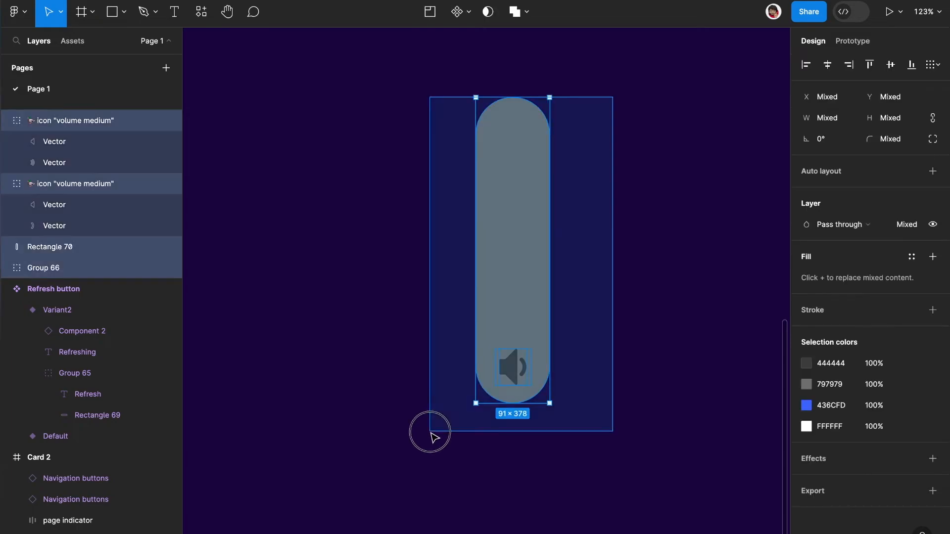
right_click(537, 205)
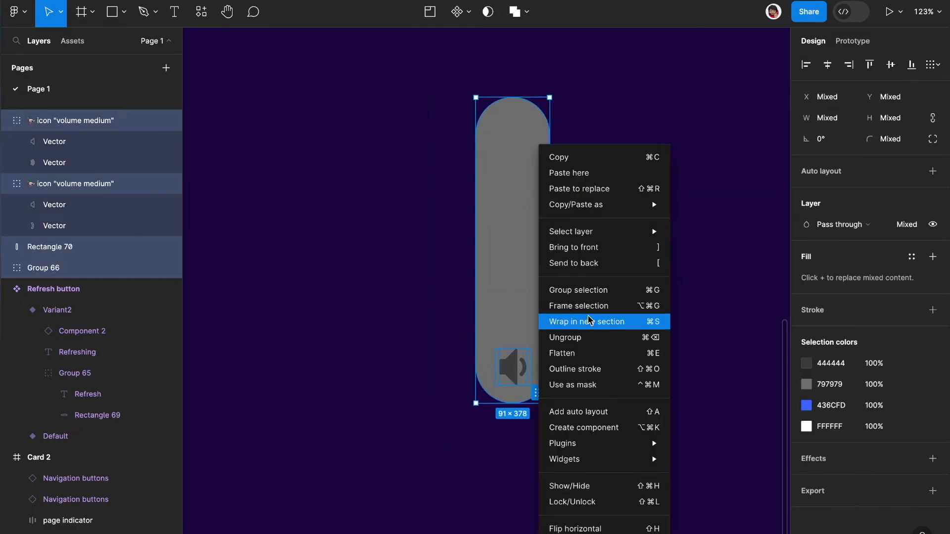
left_click(584, 310)
left_click_drag(603, 98, 604, 370)
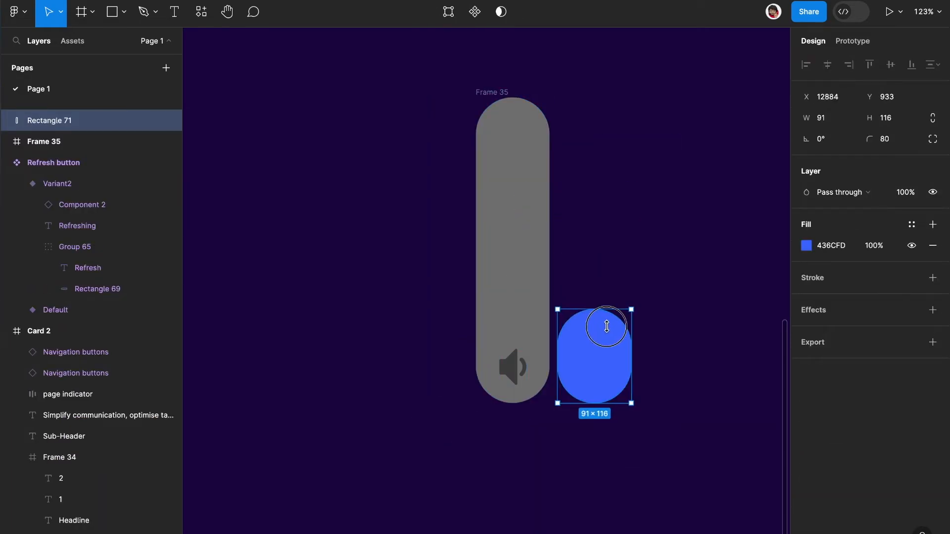
Examine the overlapping volume icon layers at the base of the slider in outline view.
key("ctrl+z")
key("ctrl+z")
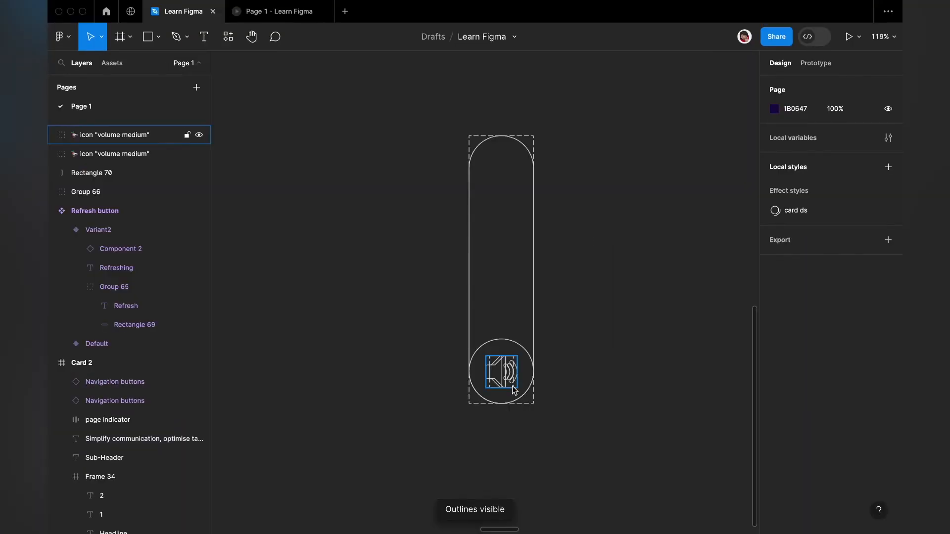
left_click(499, 374)
scroll(499, 373, "up", 5)
left_click(469, 359)
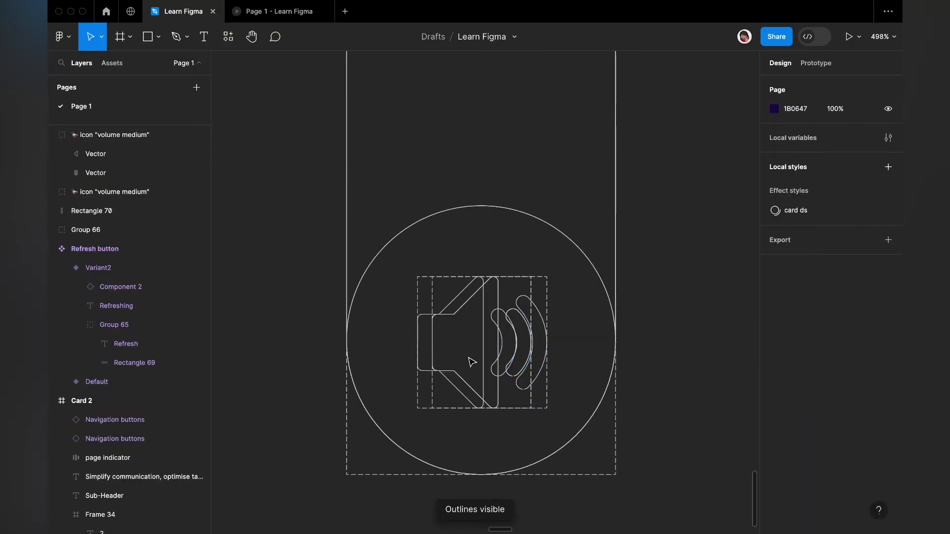
left_click(481, 288)
left_click(497, 290)
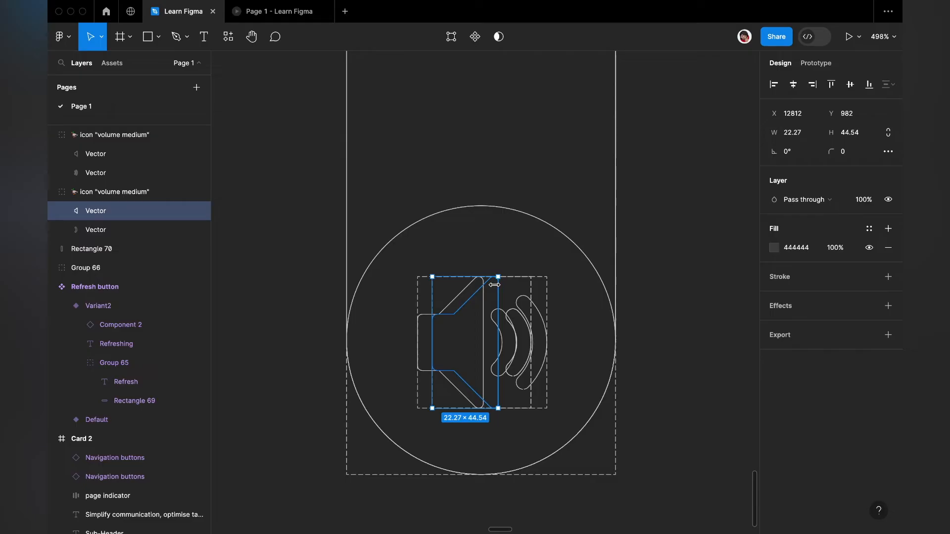
left_click(686, 297)
scroll(685, 297, "down", 3)
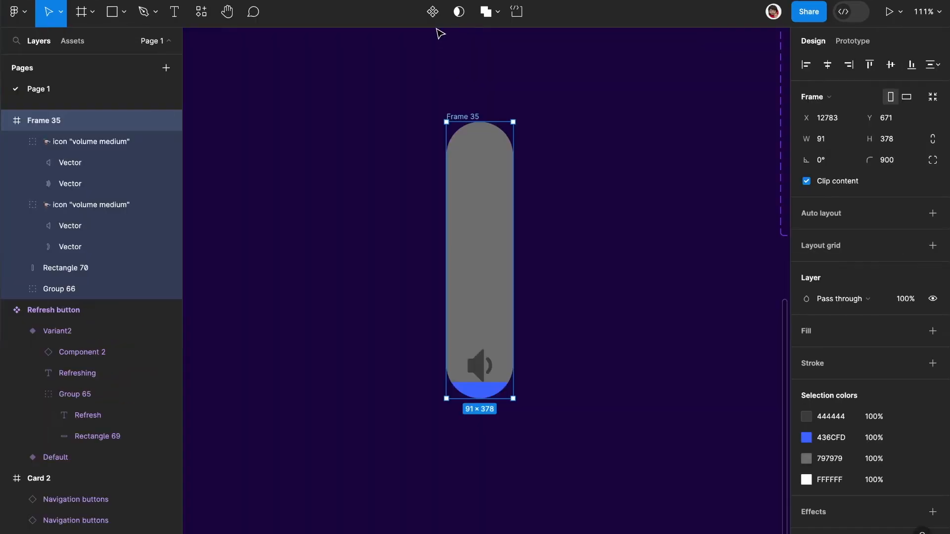
Turn the volume slider frame into a component and add a second variant below it.
left_click(433, 12)
left_click(435, 12)
Fill Variant2's slider to full height with blue and replace its dark volume icon, set to 0% opacity, with the white one.
scroll(554, 213, "down", 4)
left_click_drag(498, 452, 489, 138)
type("0")
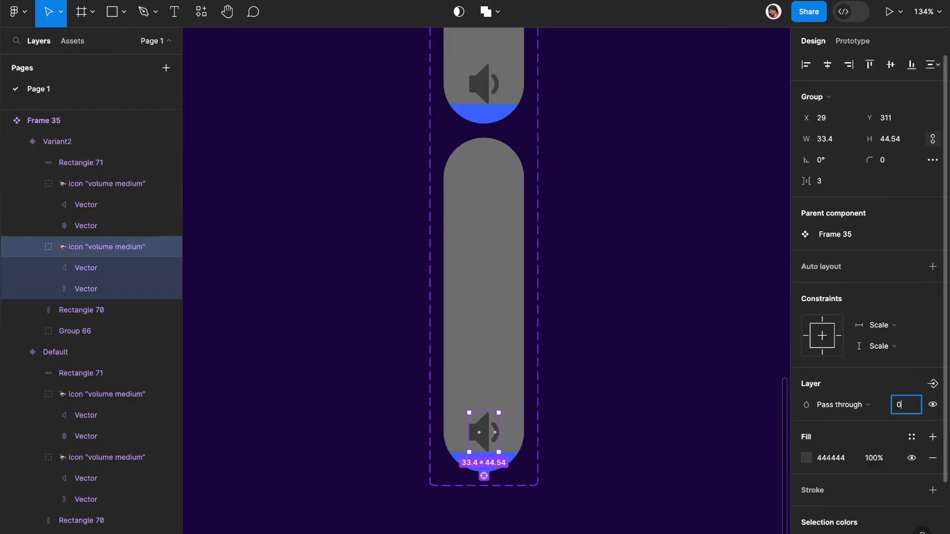
key("Return")
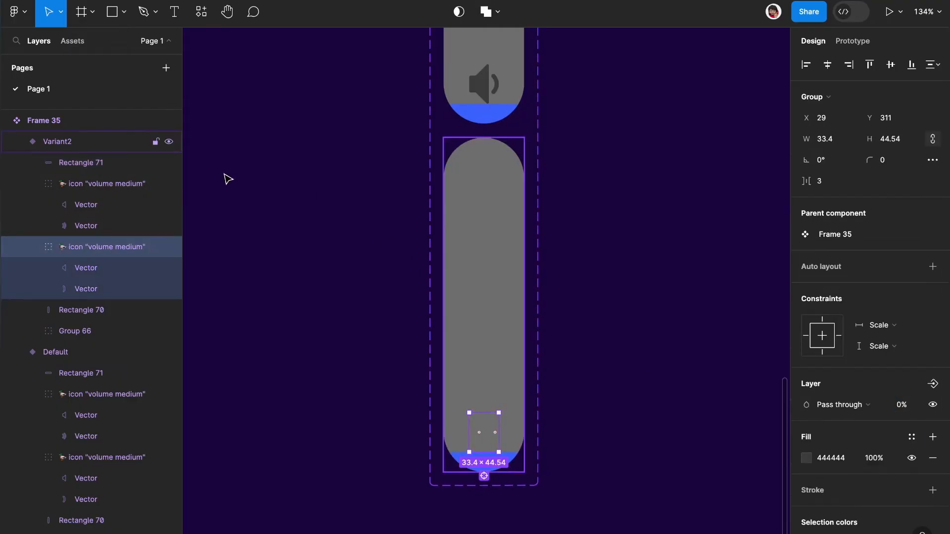
key("Return")
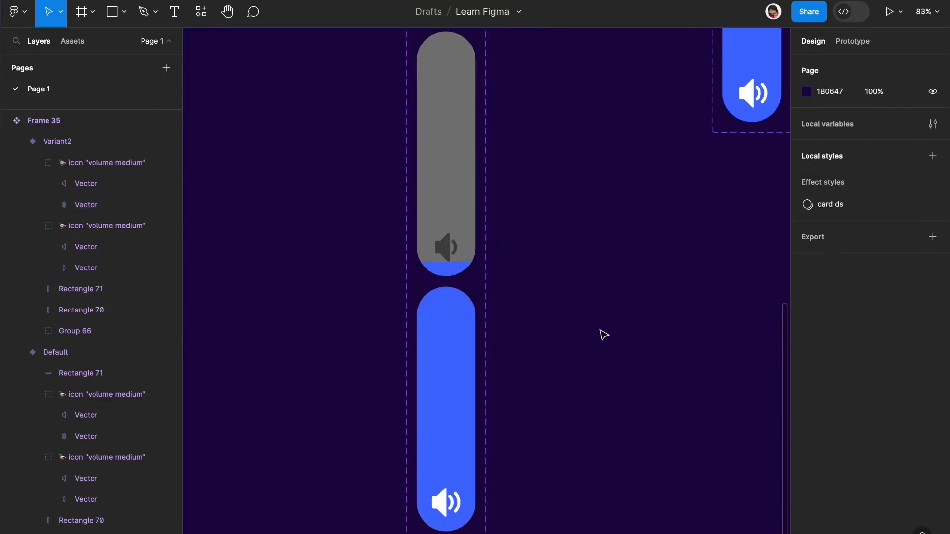
Connect the Default volume slider to Variant2 with an On drag interaction.
scroll(601, 332, "up", 5)
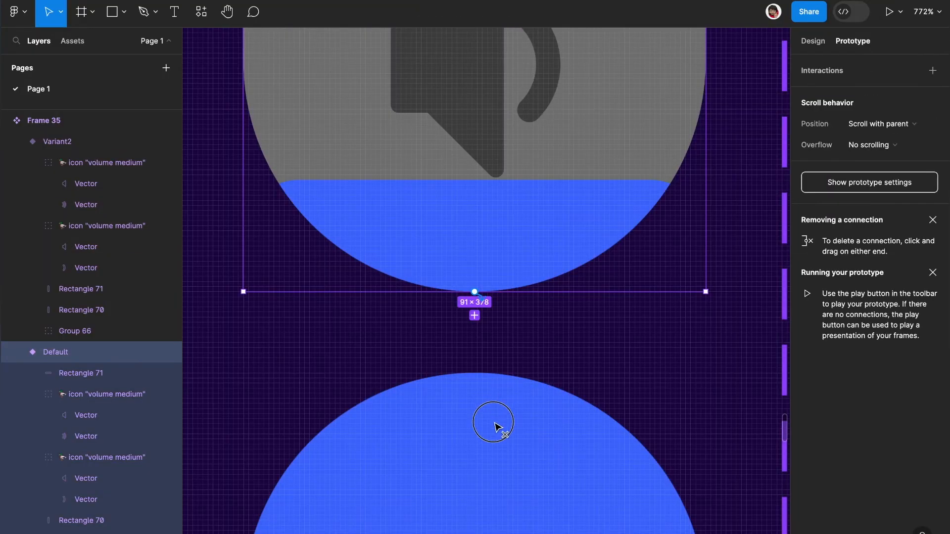
left_click_drag(494, 423, 490, 423)
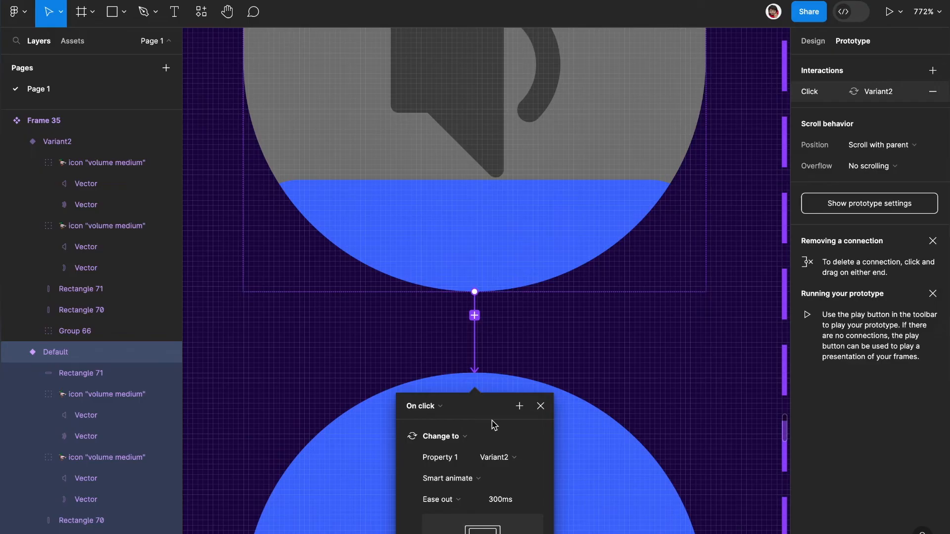
left_click(445, 182)
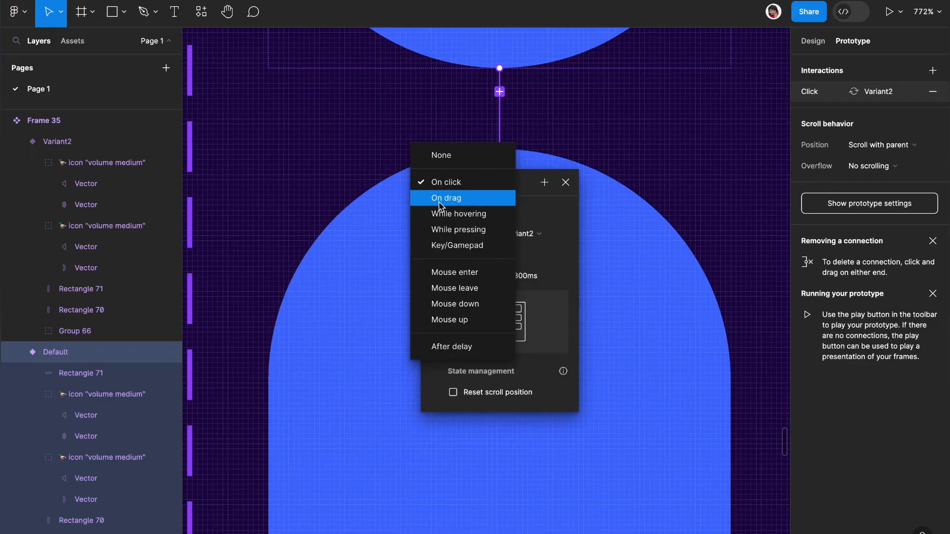
left_click(440, 199)
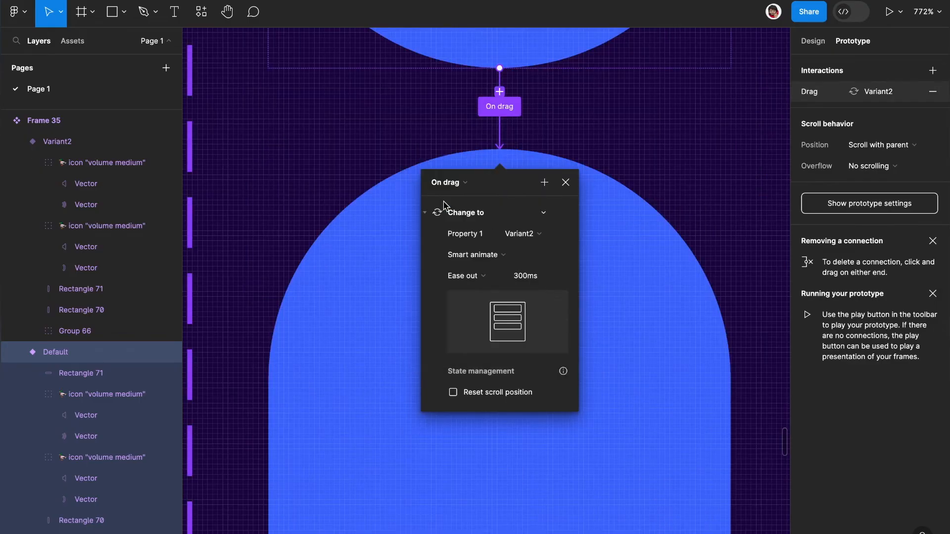
Set the easing of the slider's On drag interaction to Slow.
left_click(475, 276)
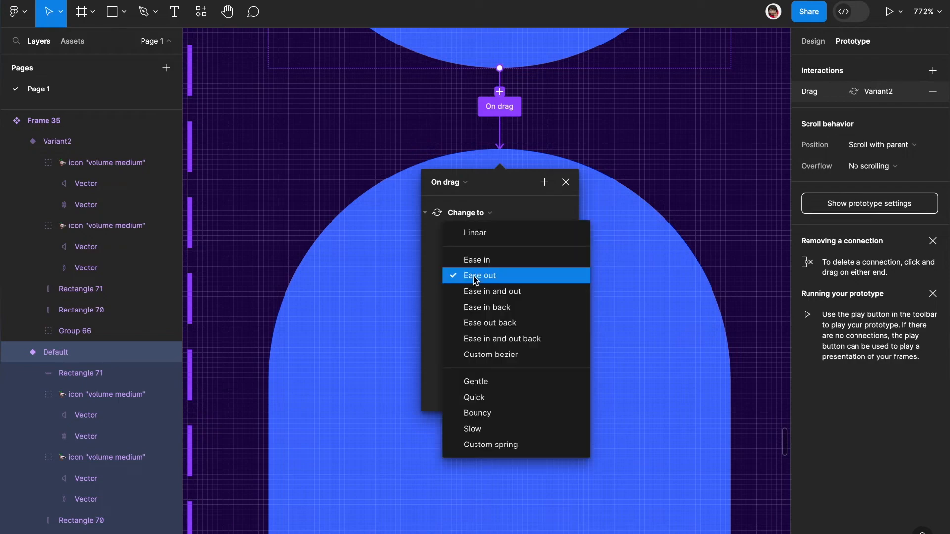
left_click(482, 429)
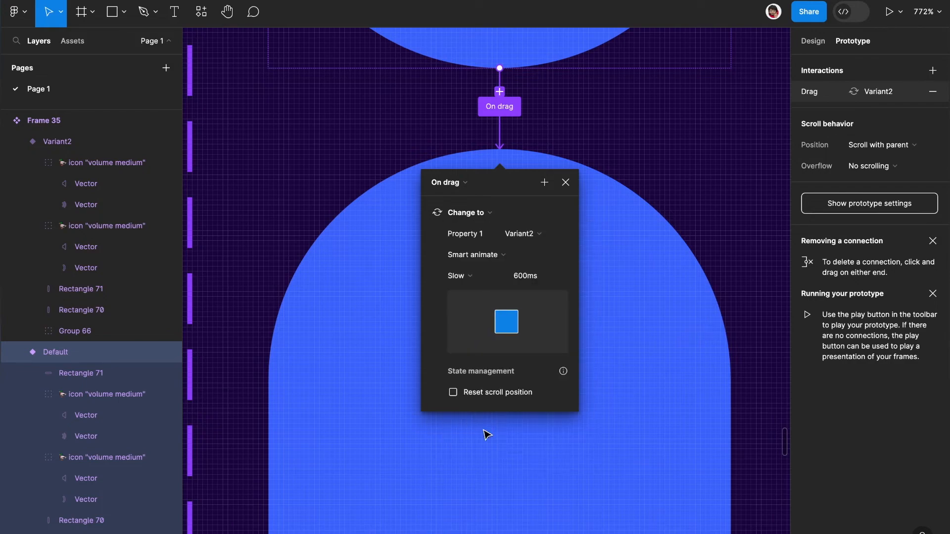
left_click(510, 150)
left_click(510, 150)
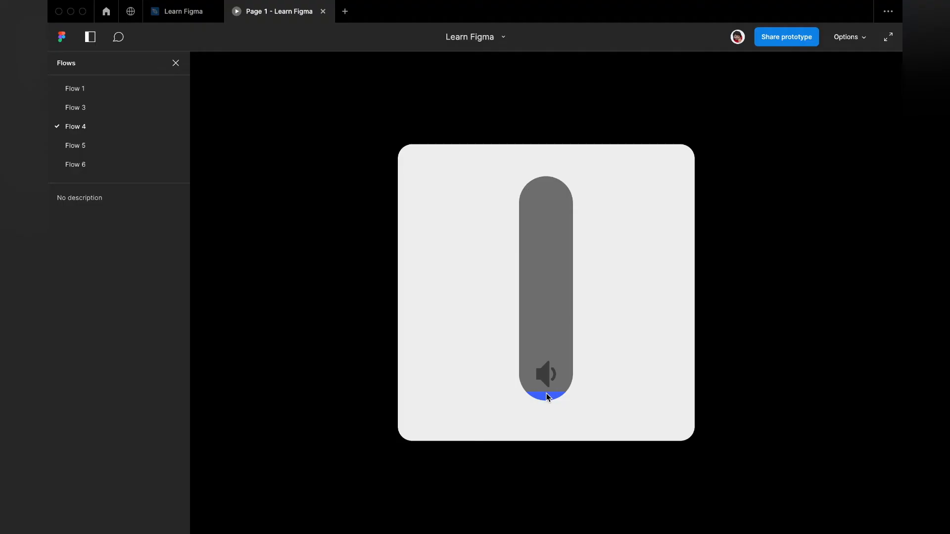
Test the volume slider's drag interaction in the Flow 4 prototype.
mouse_move(546, 378)
left_mouse_down()
mouse_move(547, 173)
mouse_move(541, 380)
left_mouse_up()
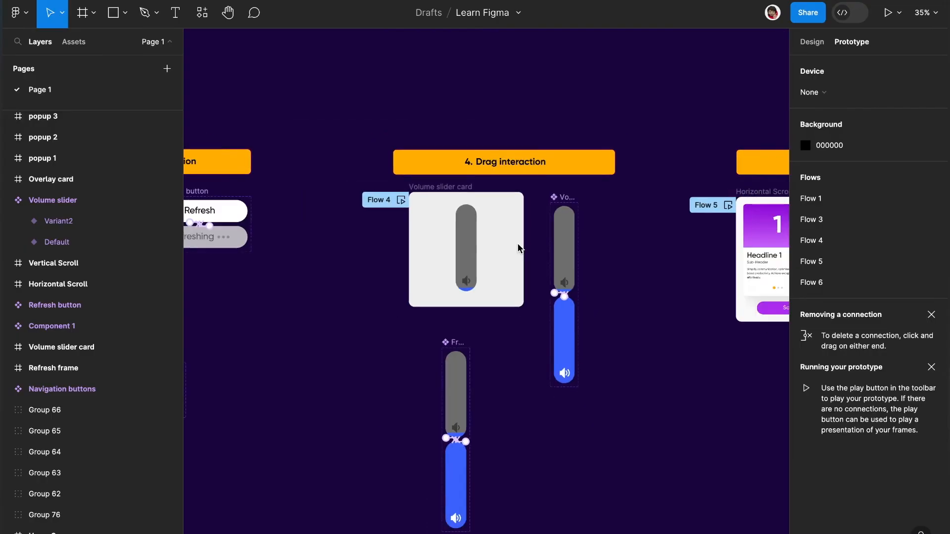
Frame the three headline cards together as one selection.
scroll(517, 248, "right", 10)
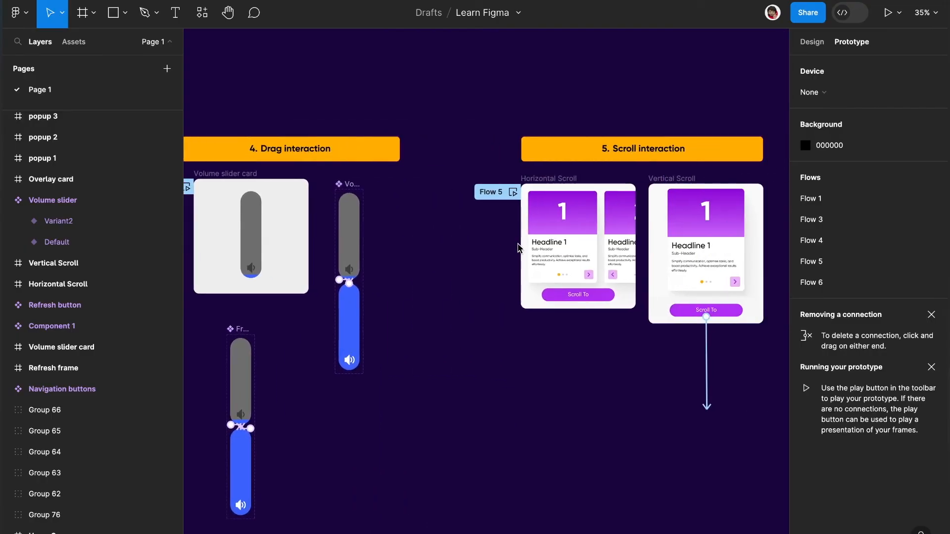
scroll(518, 247, "up", 5)
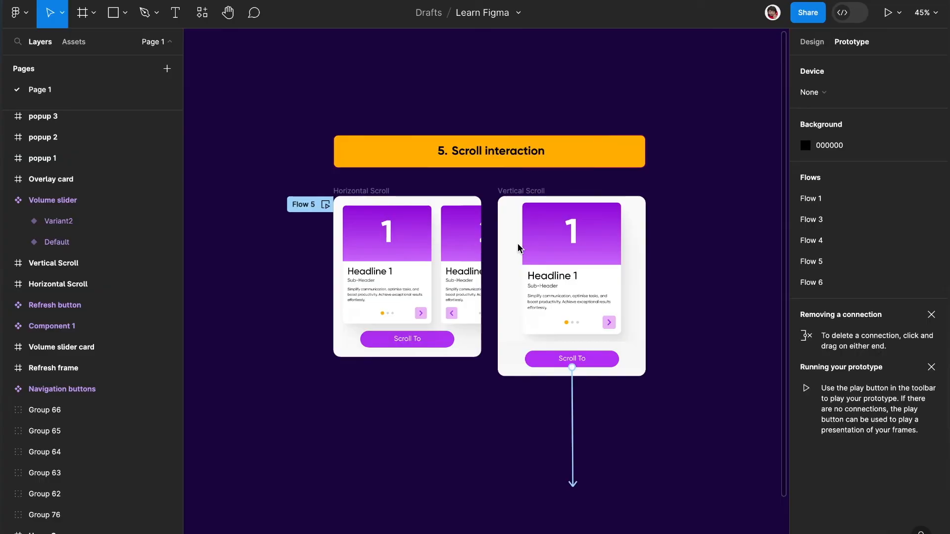
scroll(518, 247, "up", 3)
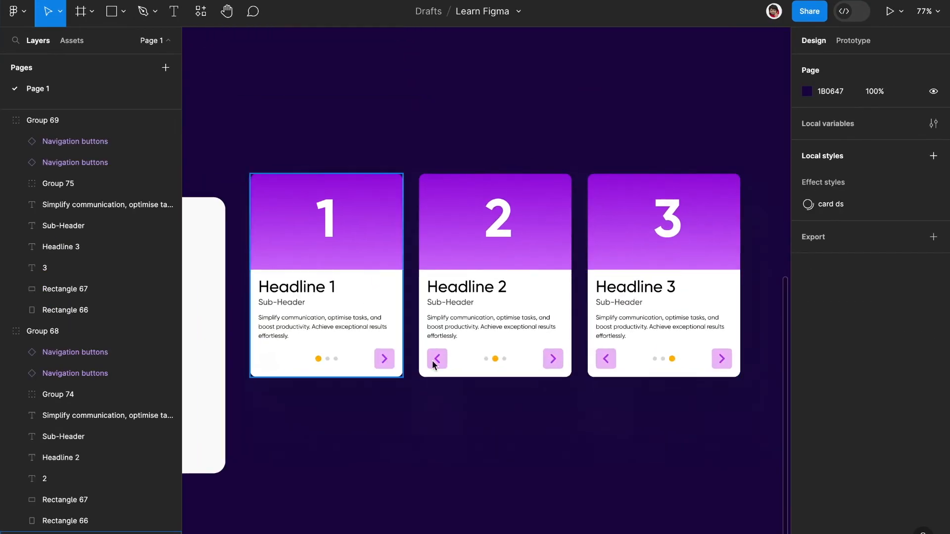
left_click_drag(719, 408, 341, 198)
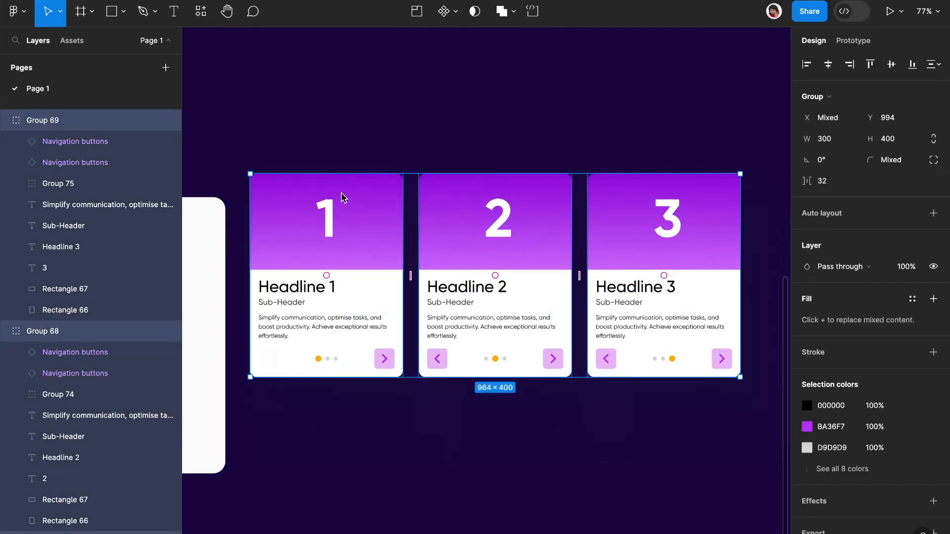
right_click(341, 198)
left_click(407, 308)
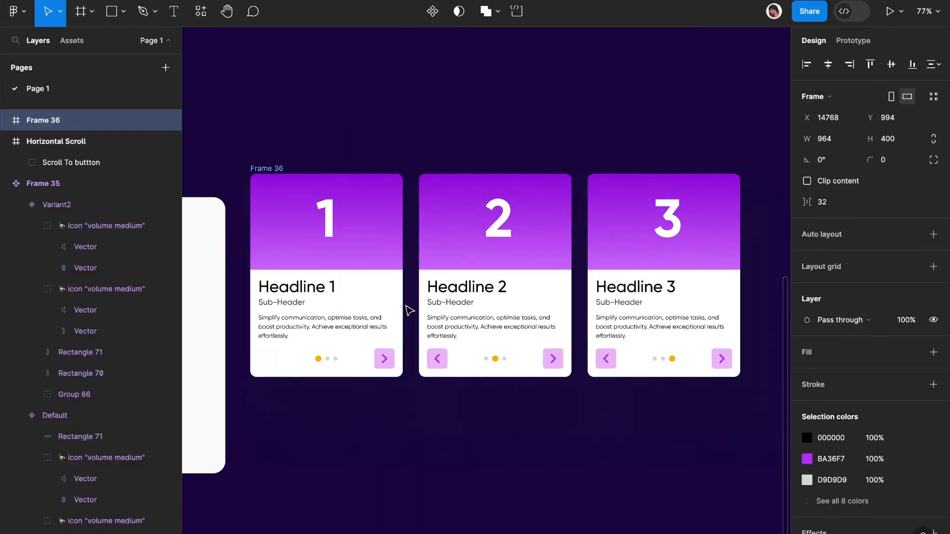
Fit the card frame into the lower Horizontal Scroll card at 460 wide and set its overflow to Horizontal.
scroll(407, 307, "down", 5)
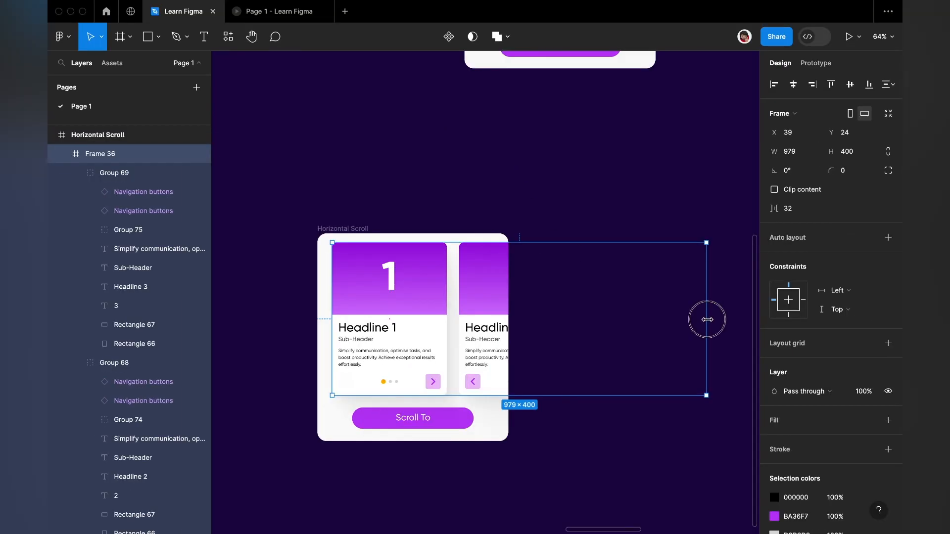
left_click_drag(707, 319, 506, 339)
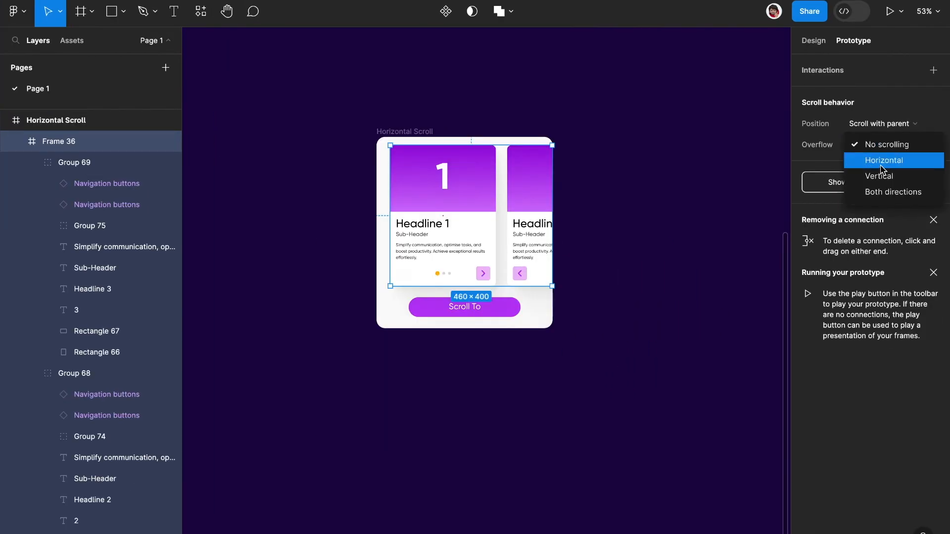
left_click(881, 164)
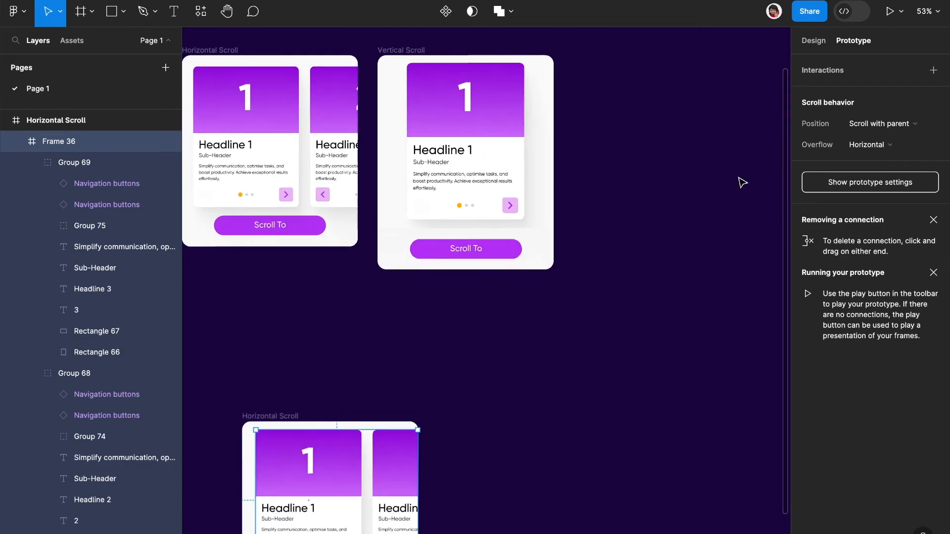
Check the overflow setting of the card frame inside the Vertical Scroll card.
left_click(493, 183)
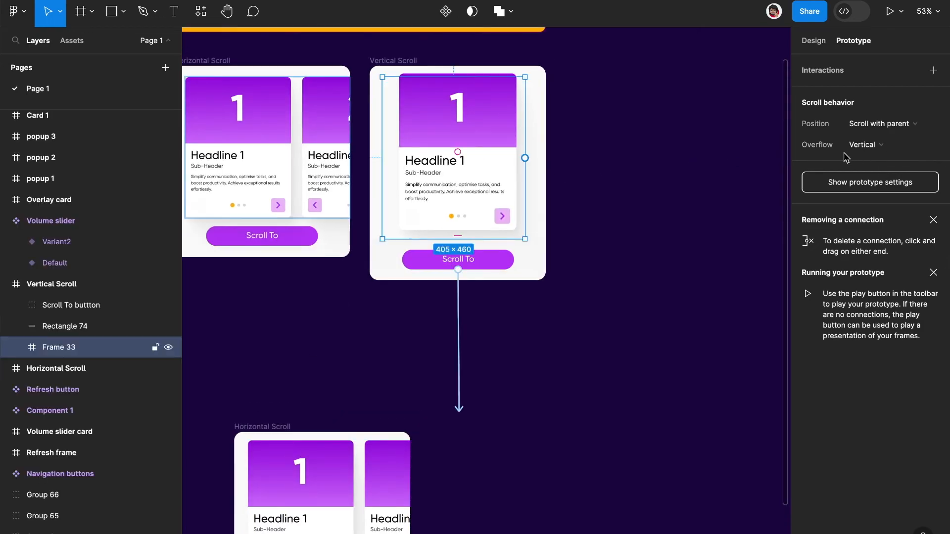
scroll(624, 384, "down", 5)
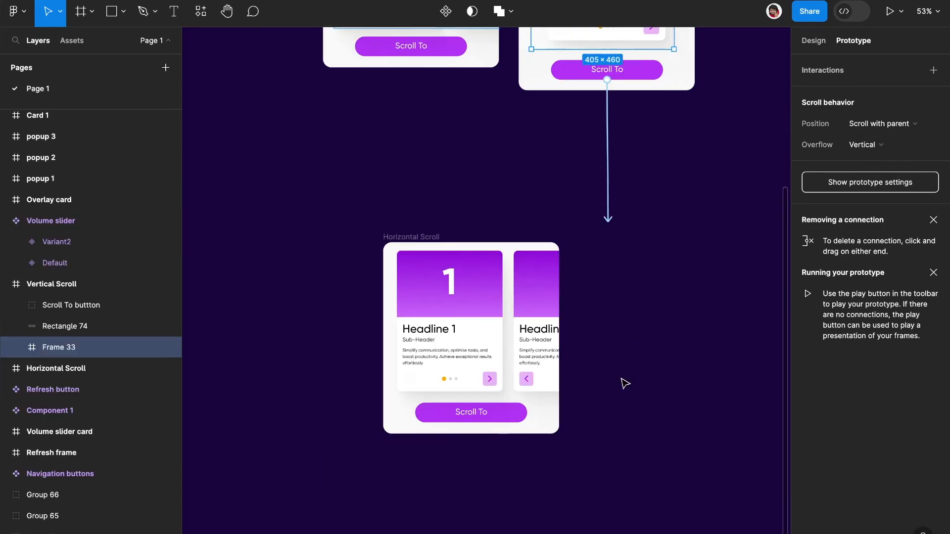
Connect the lower Horizontal Scroll card's Scroll To button to Rectangle 66 with an On click Scroll to interaction.
scroll(625, 383, "up", 5)
scroll(624, 384, "up", 2)
left_click(483, 417)
left_click_drag(483, 417, 658, 382)
scroll(658, 382, "down", 3)
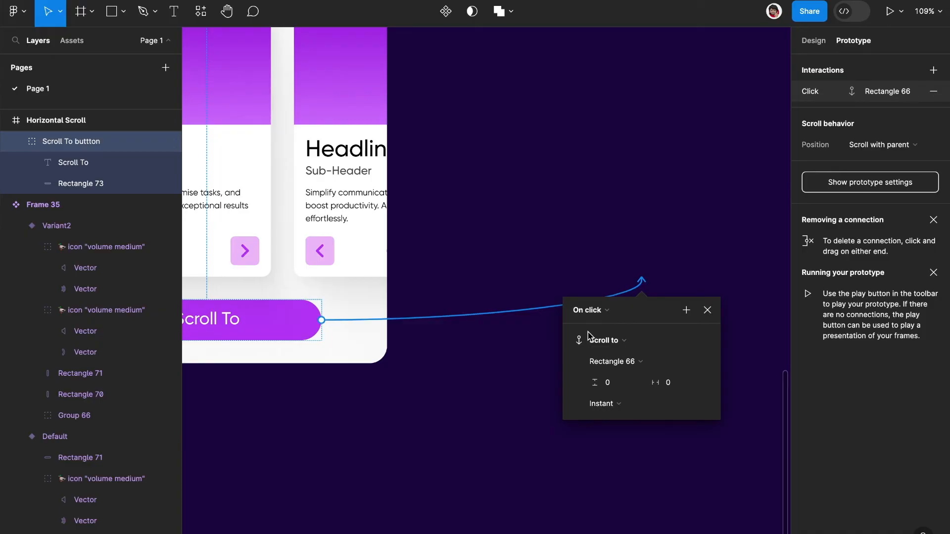
Set the animation of the Scroll To button's interaction to Animate.
left_click(613, 409)
left_click(621, 418)
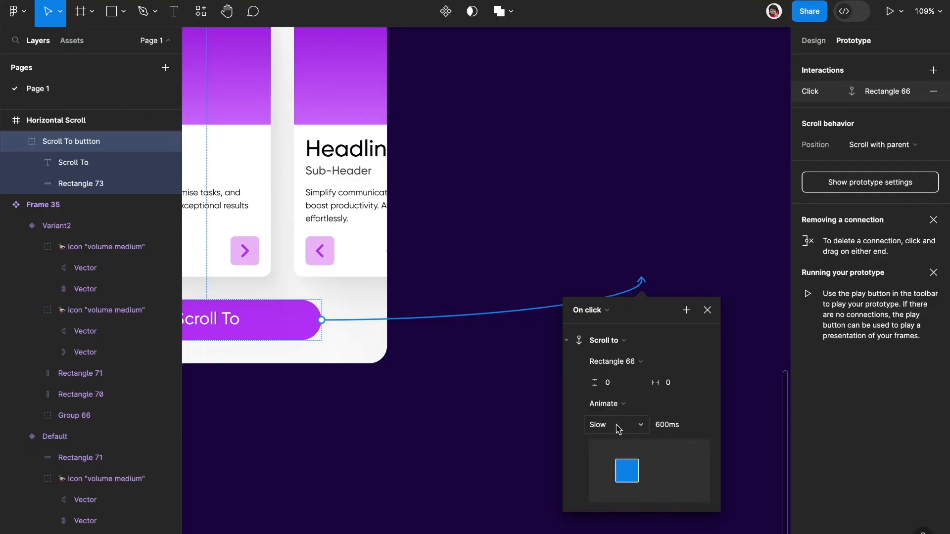
key("Escape")
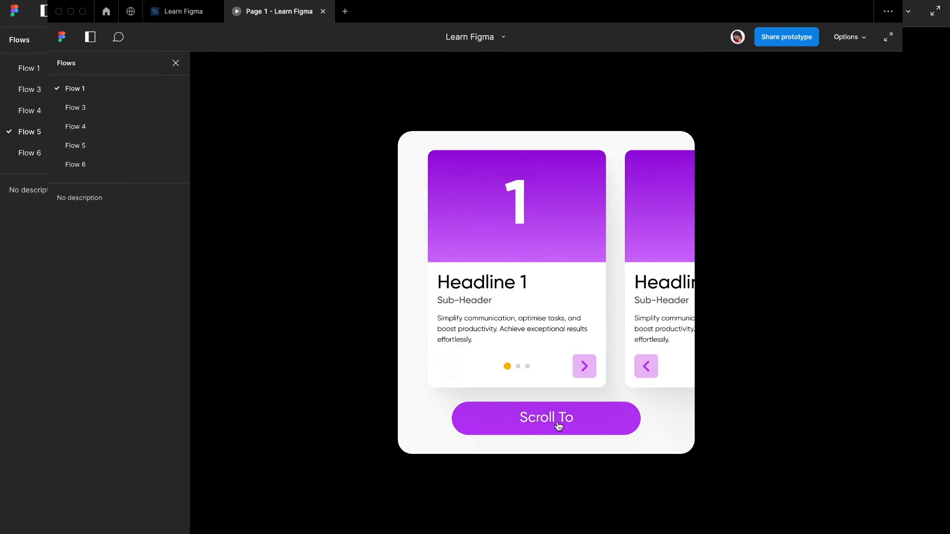
Test the Scroll To buttons of the horizontal and vertical scroll cards in the prototype.
left_click(558, 425)
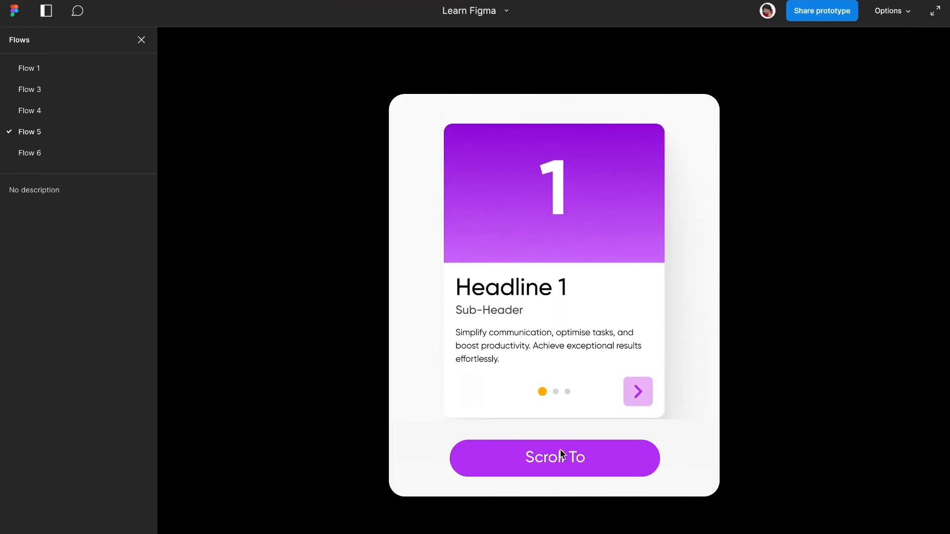
left_click(562, 455)
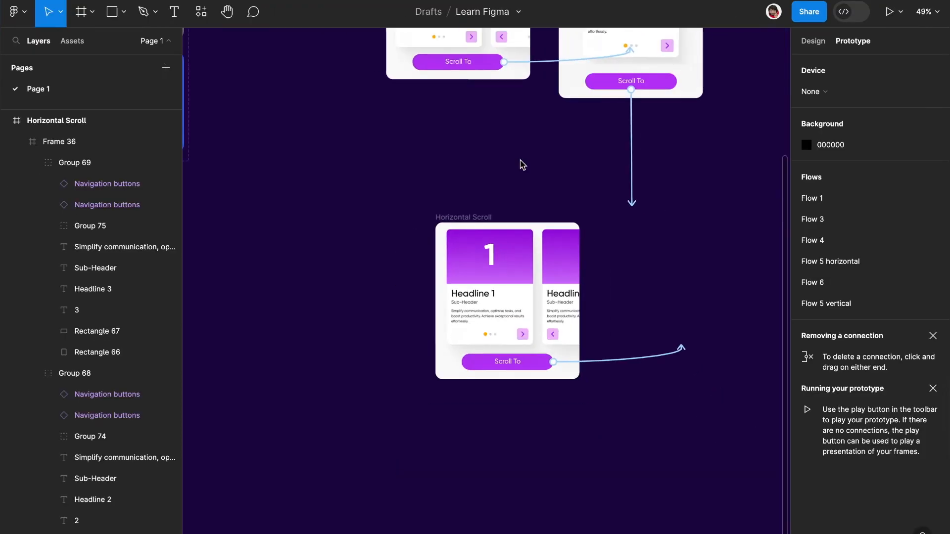
Look over the Overlay interaction section with its Overlay card and three connected popups.
scroll(521, 164, "down", 3)
scroll(520, 163, "up", 3)
scroll(521, 164, "right", 10)
scroll(521, 164, "up", 5)
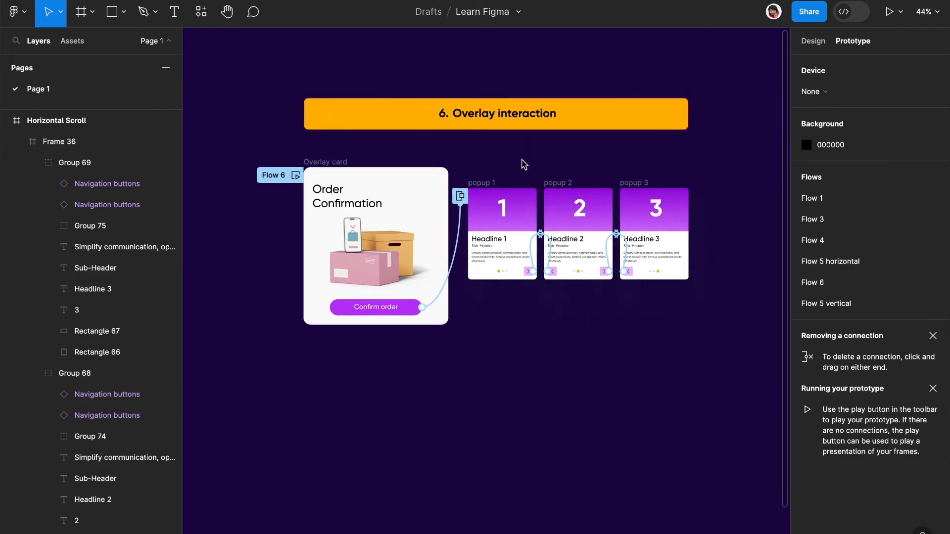
scroll(523, 164, "up", 3)
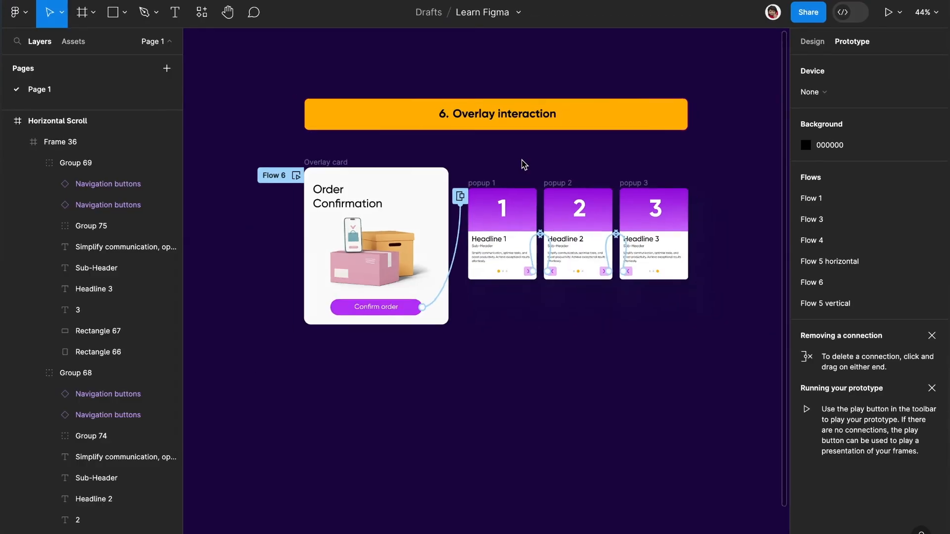
scroll(522, 163, "up", 3)
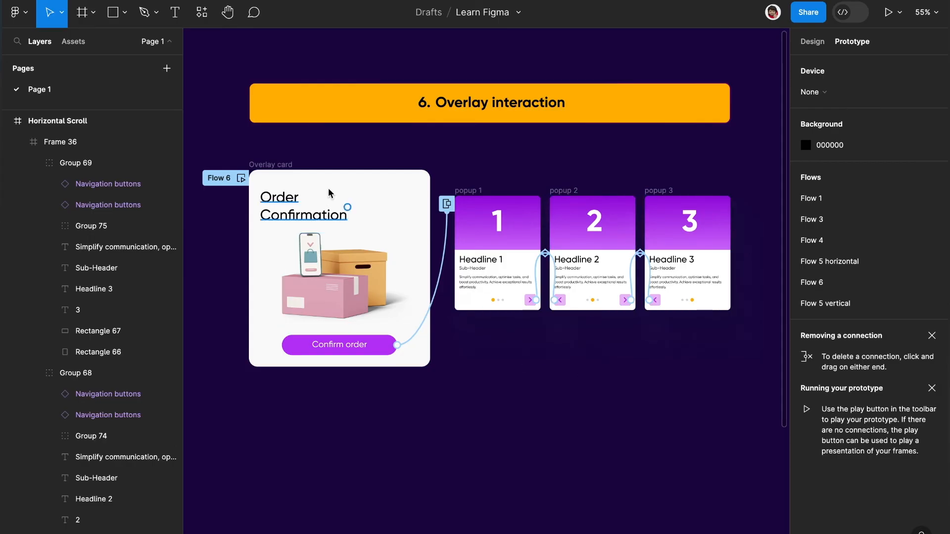
scroll(354, 426, "up", 3)
scroll(355, 424, "up", 1)
scroll(354, 424, "left", 1)
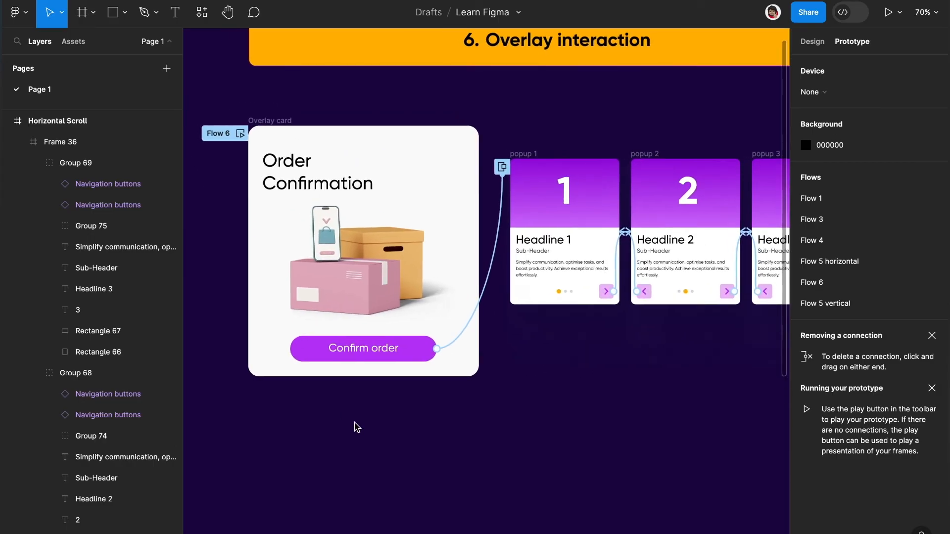
Examine the Confirm order button's On click Open overlay interaction to popup 1, including its action choices and overlay settings.
left_click(512, 275)
scroll(518, 419, "down", 3)
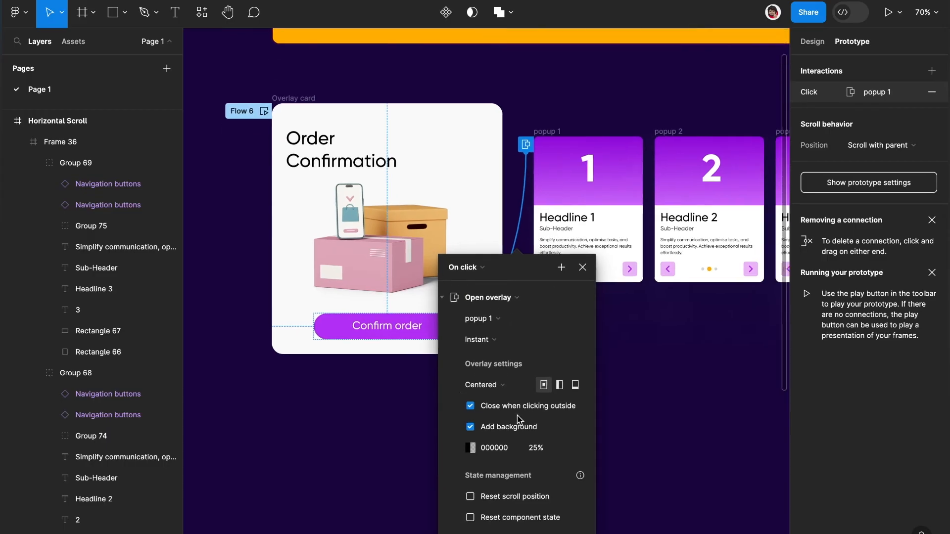
left_click(505, 221)
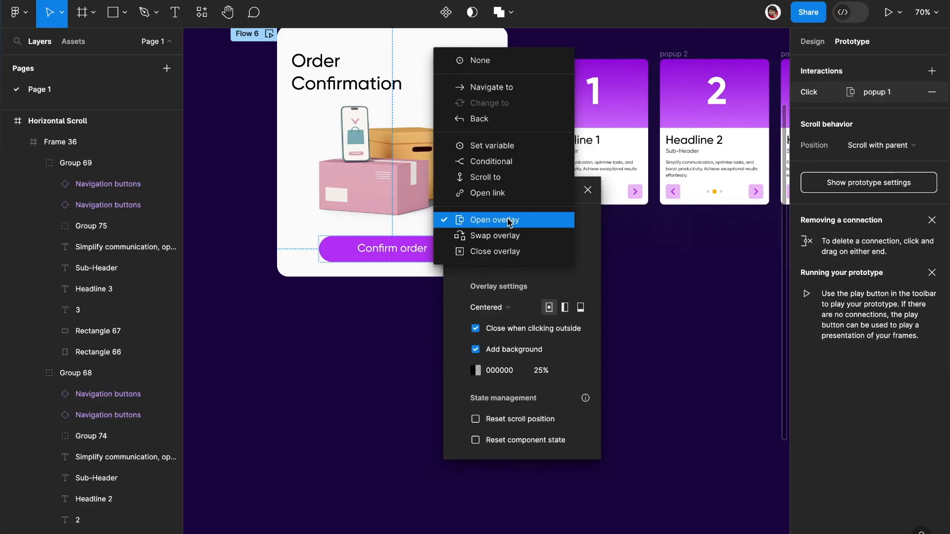
scroll(593, 311, "up", 5)
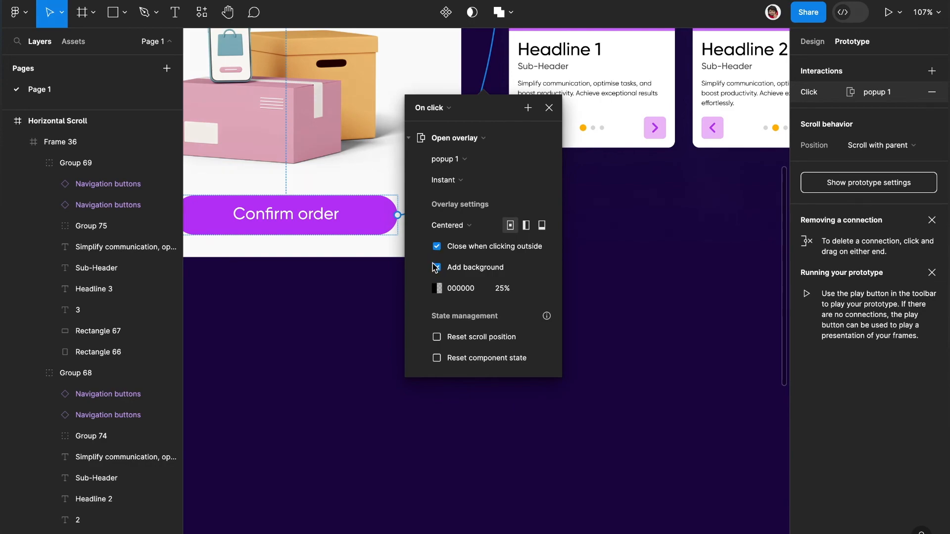
left_click(606, 269)
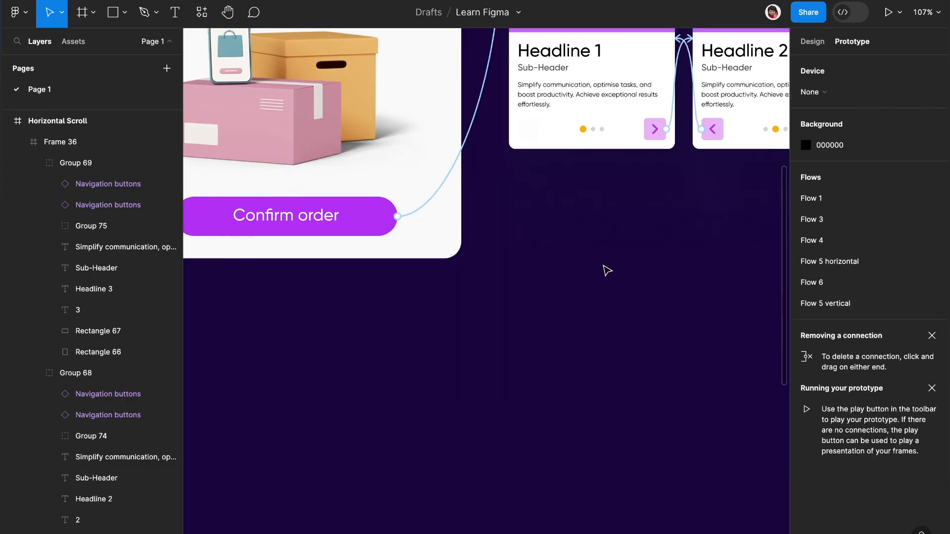
Inspect the Swap overlay interaction that leads from popup 1's forward button to popup 2.
scroll(607, 270, "up", 6)
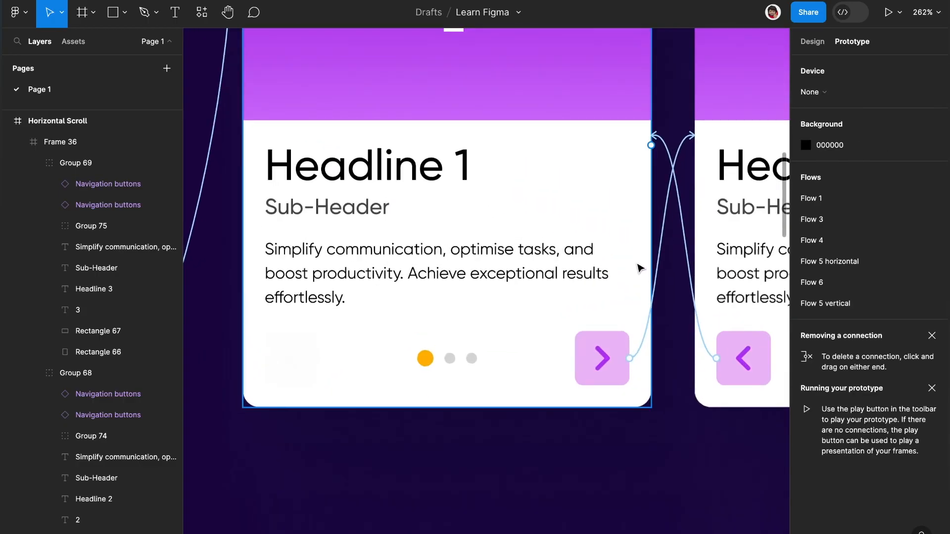
left_click(663, 248)
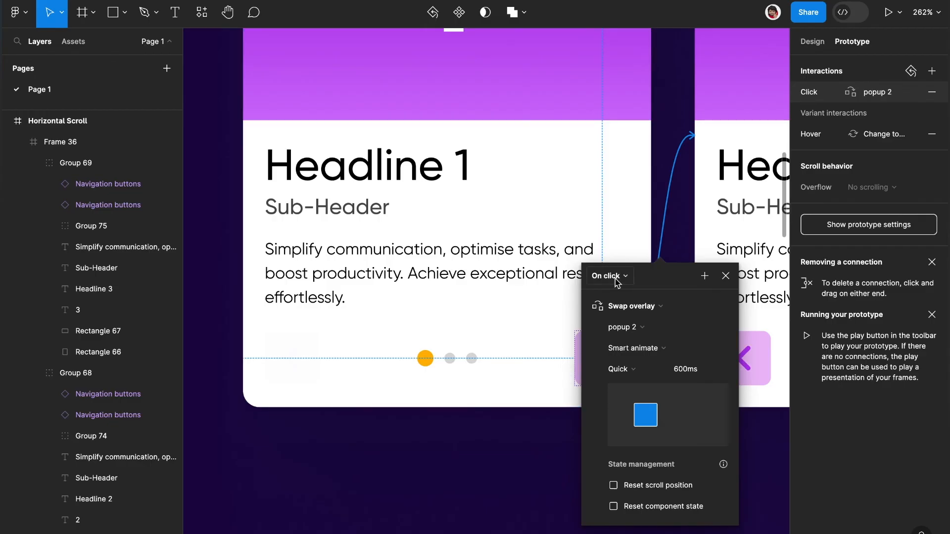
left_click(619, 308)
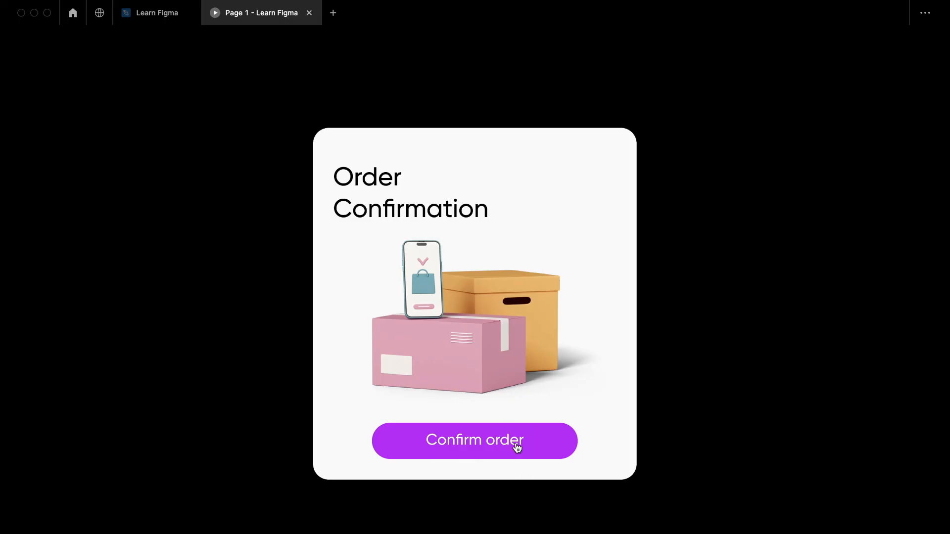
Test the overlay prototype by confirming the order, paging forward and back through the popups, and closing the overlay.
left_click(515, 445)
left_click(532, 390)
left_click(534, 392)
left_click(417, 387)
left_click(417, 387)
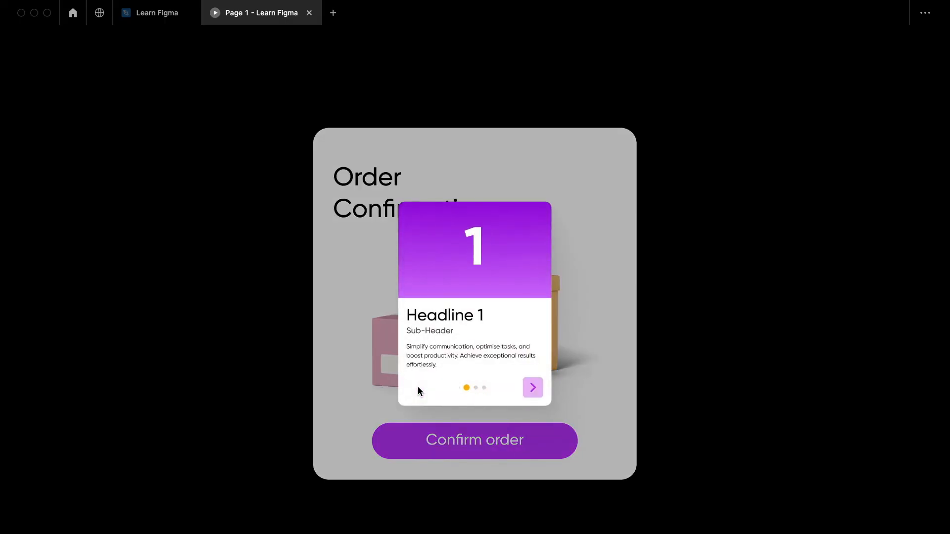
left_click(584, 369)
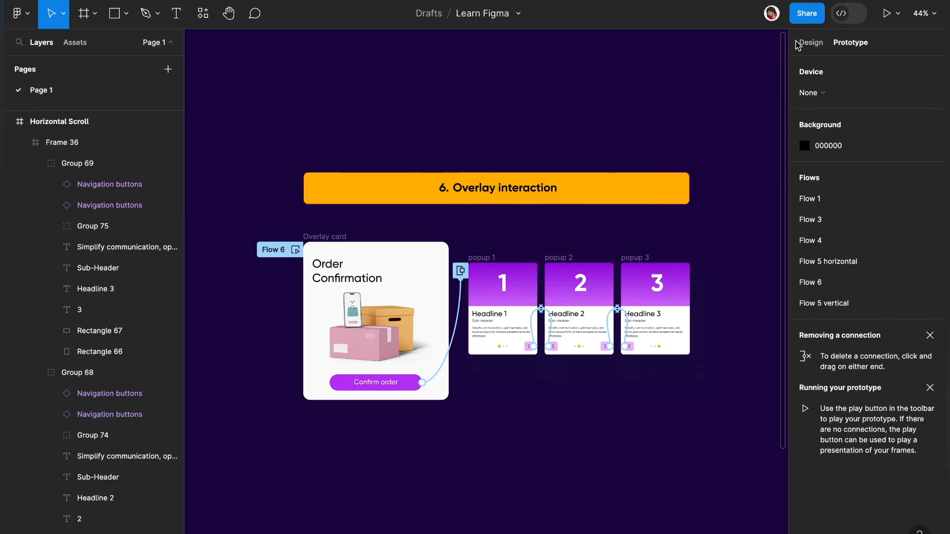
View all six interaction sections together on the canvas with the prototype connections and interface hidden.
left_click(663, 170)
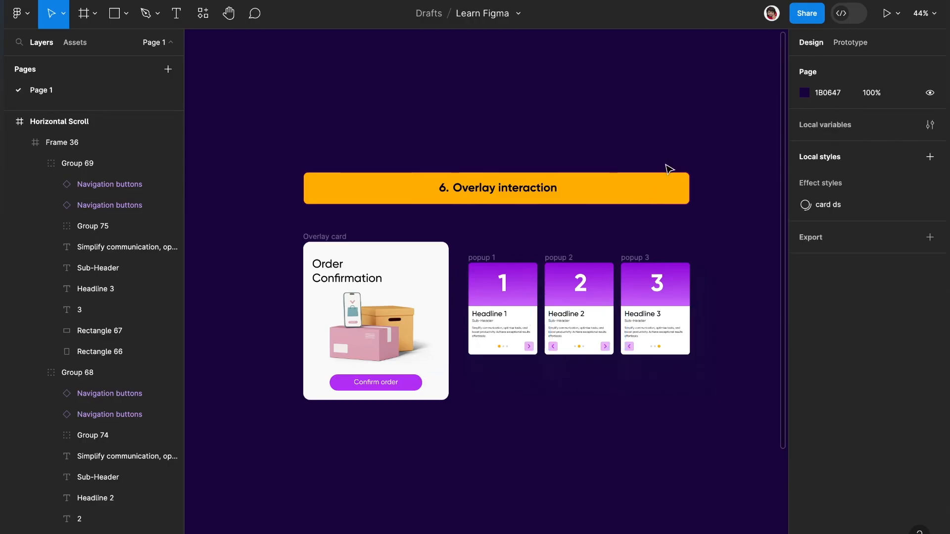
scroll(608, 264, "down", 6)
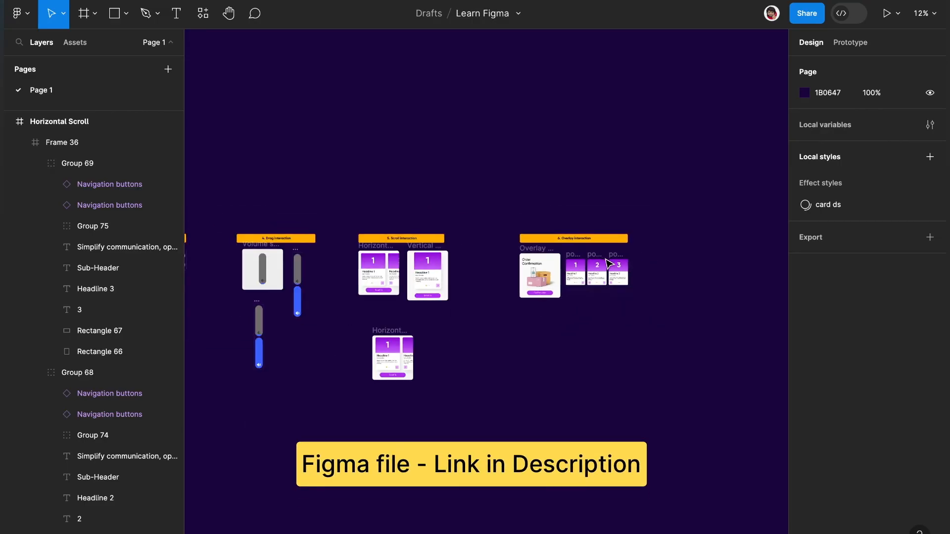
scroll(610, 264, "down", 5)
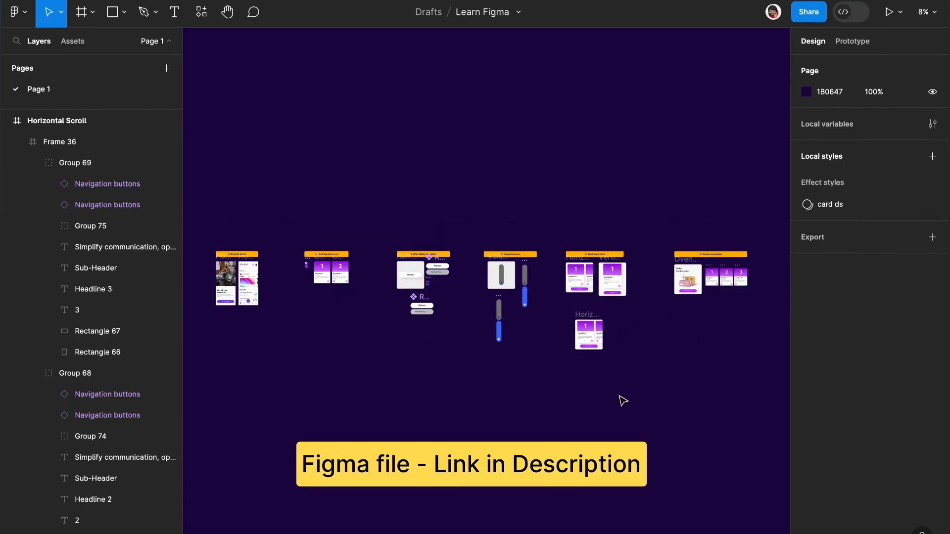
key("ctrl+backslash")
scroll(619, 395, "up", 2)
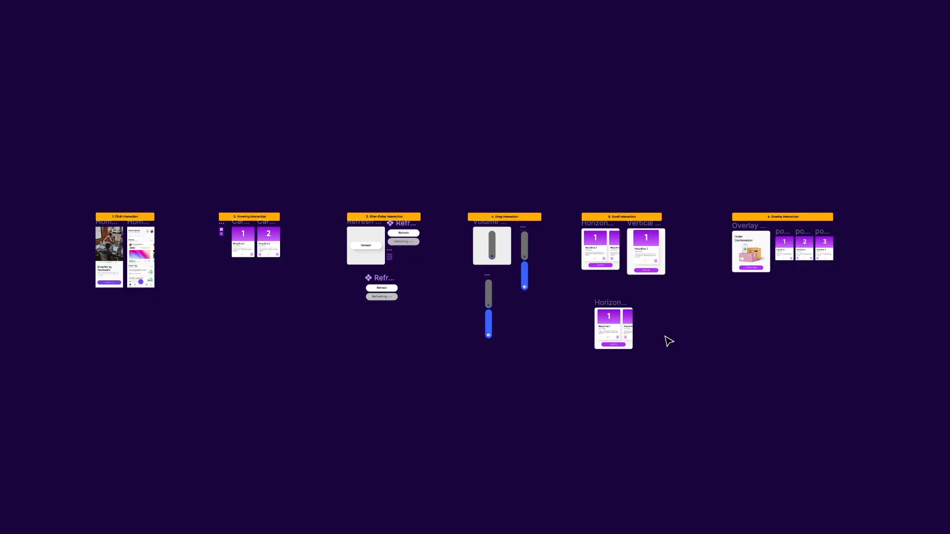